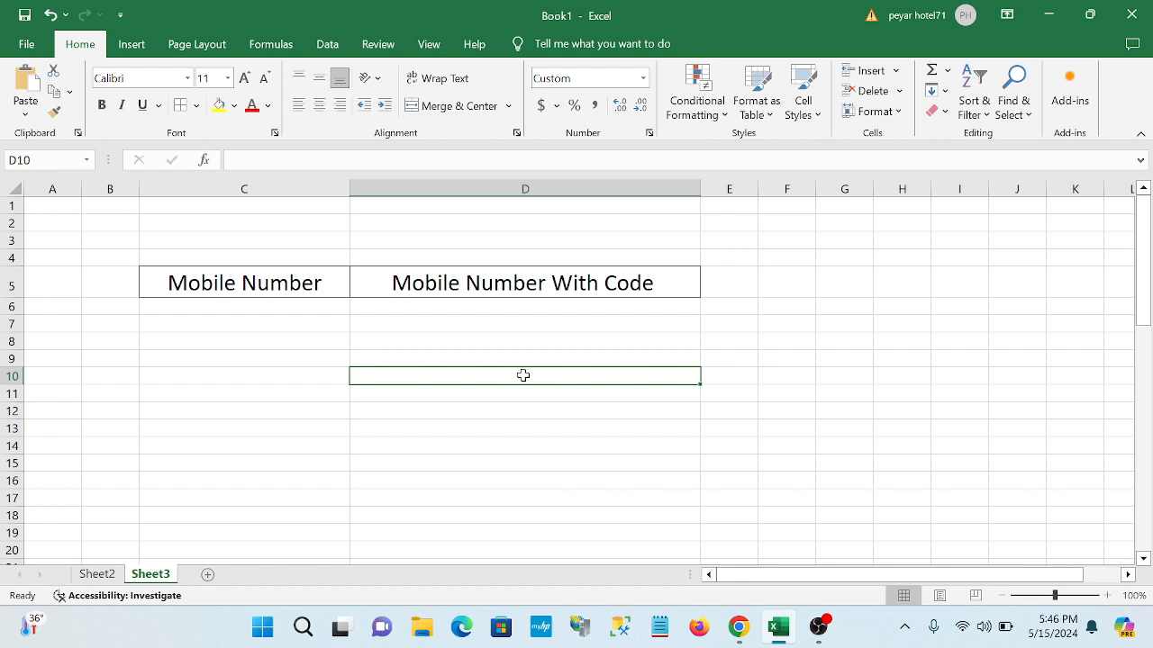
click(269, 307)
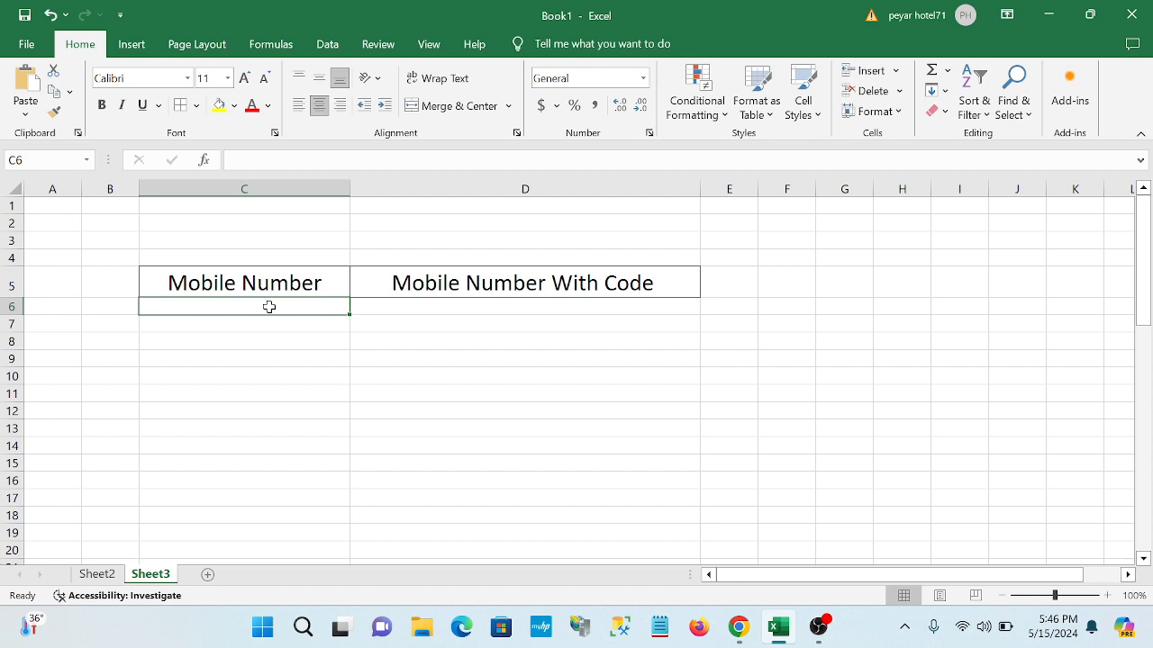
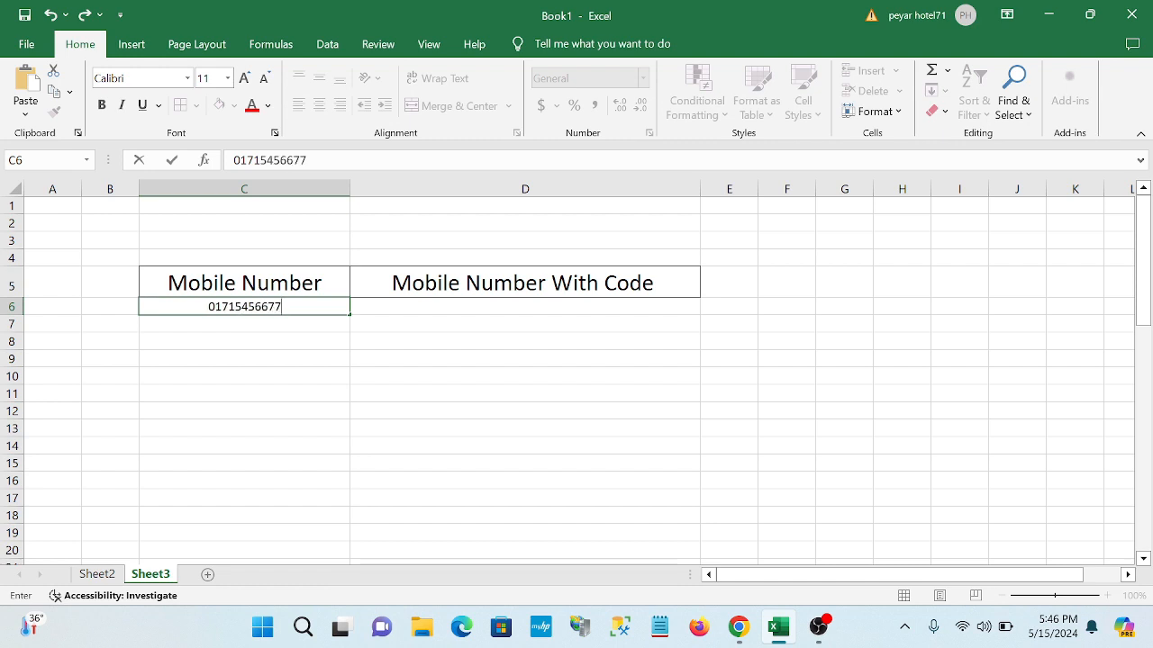
key(Return)
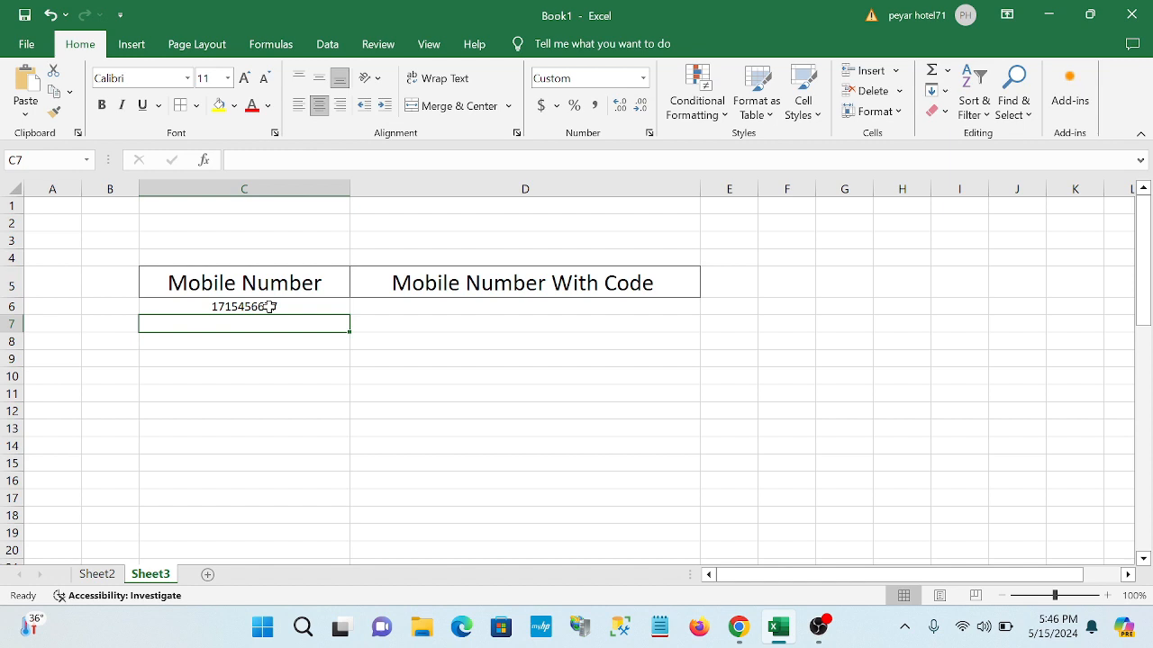
click(301, 307)
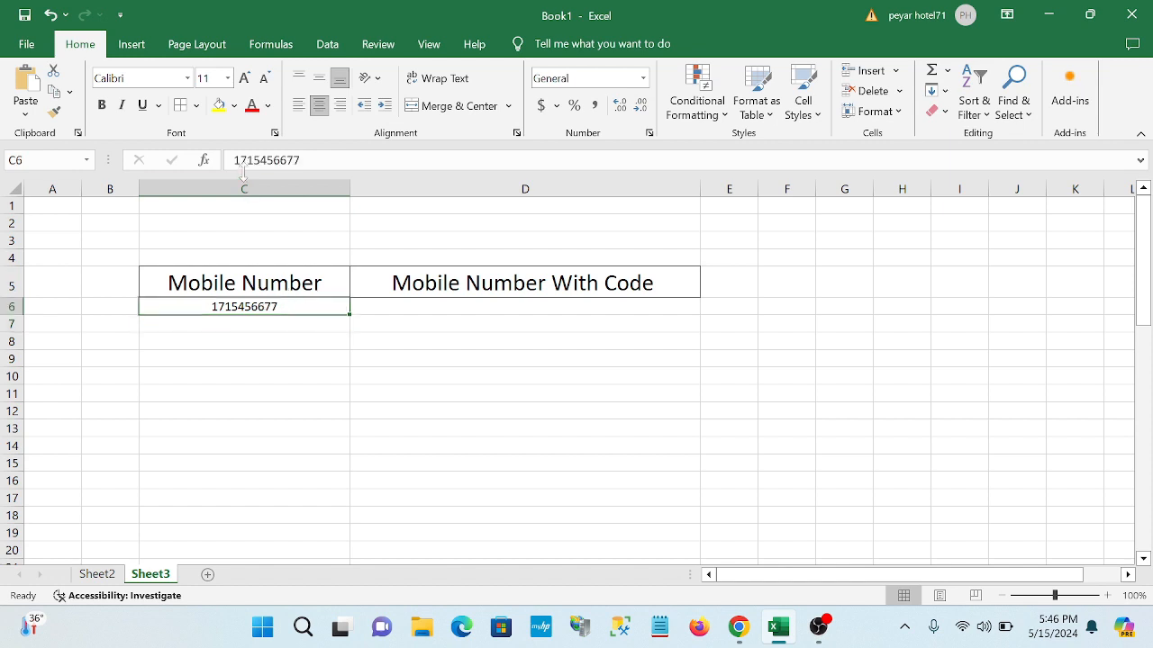
click(228, 79)
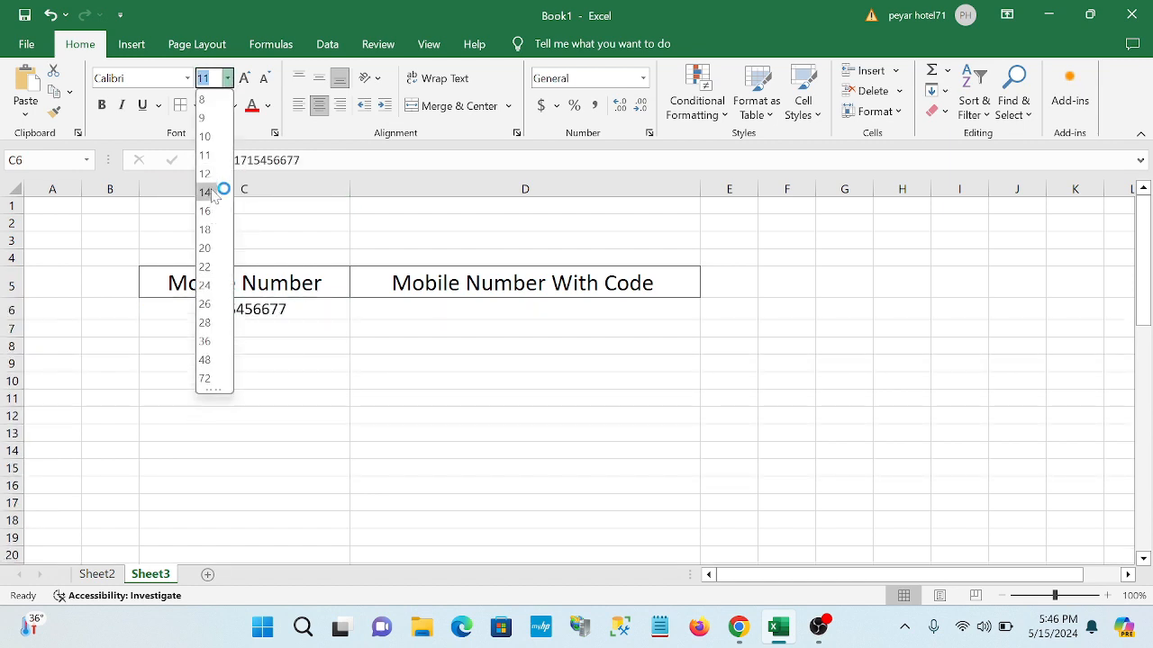
click(259, 282)
- Enter 01753537 in C7, which loses its leading zero
click(267, 335)
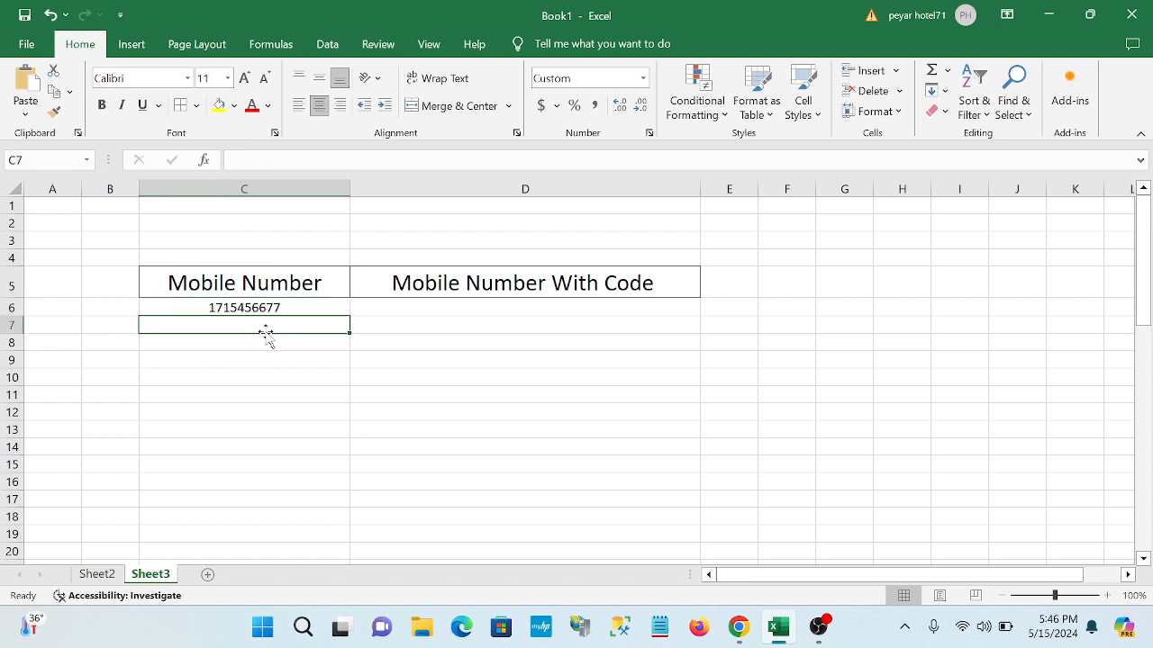
double_click(266, 335)
text(01)
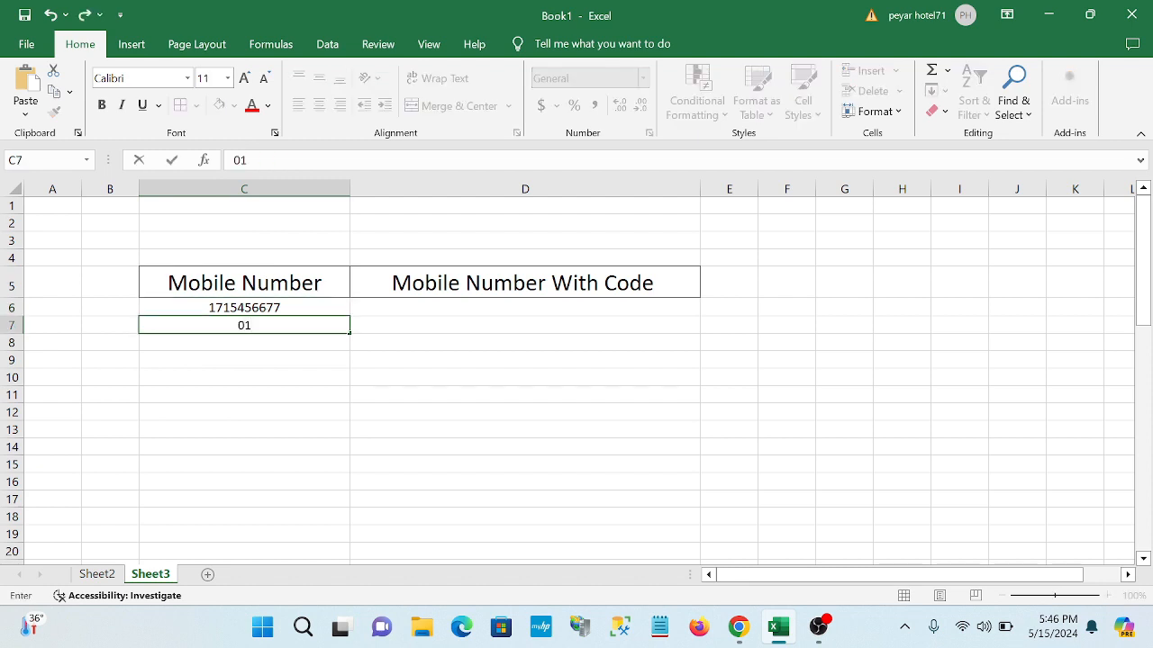
text(753537)
key(Return)
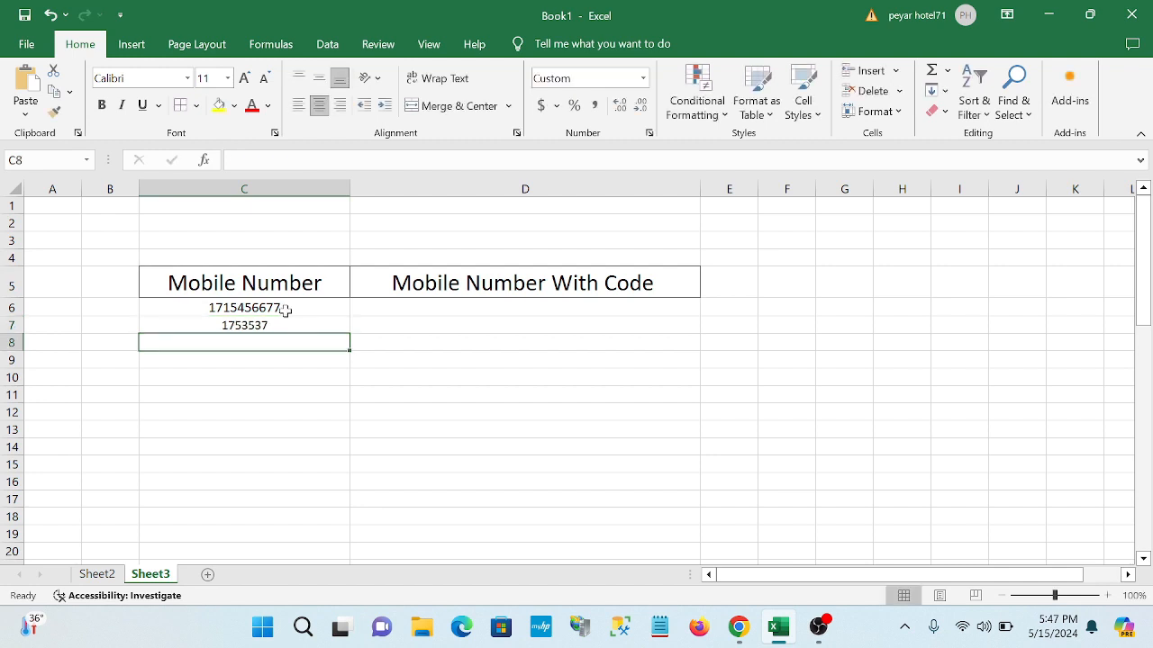
- Clear the two mobile numbers from C6 and C7
click(281, 308)
key(BackSpace)
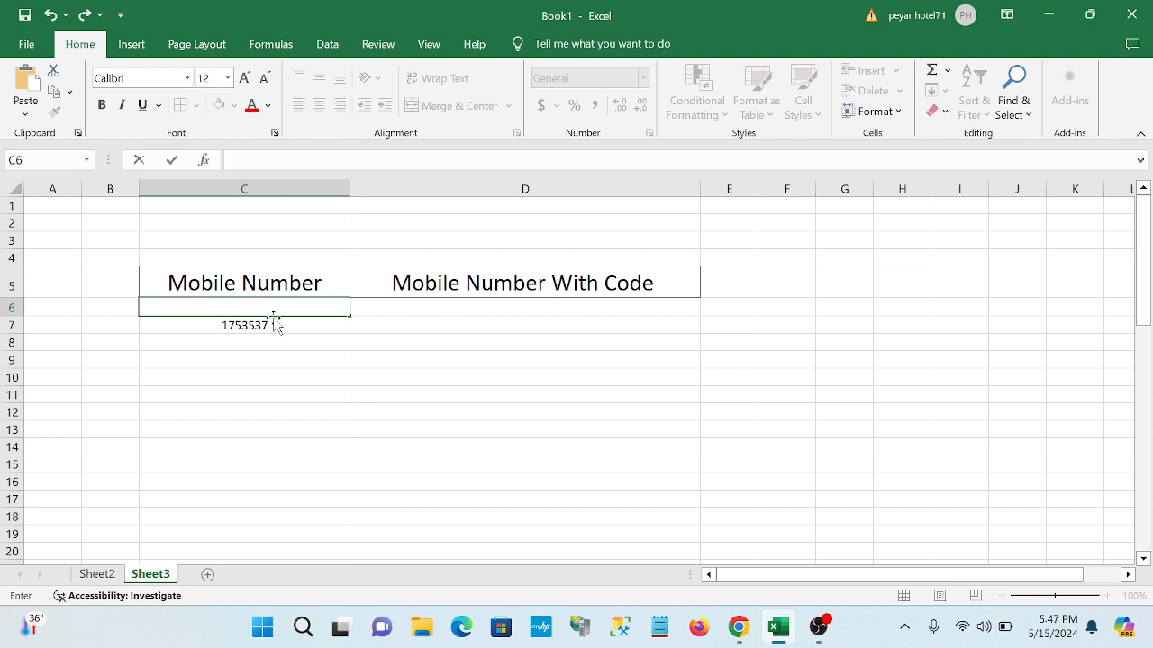
click(274, 322)
key(BackSpace)
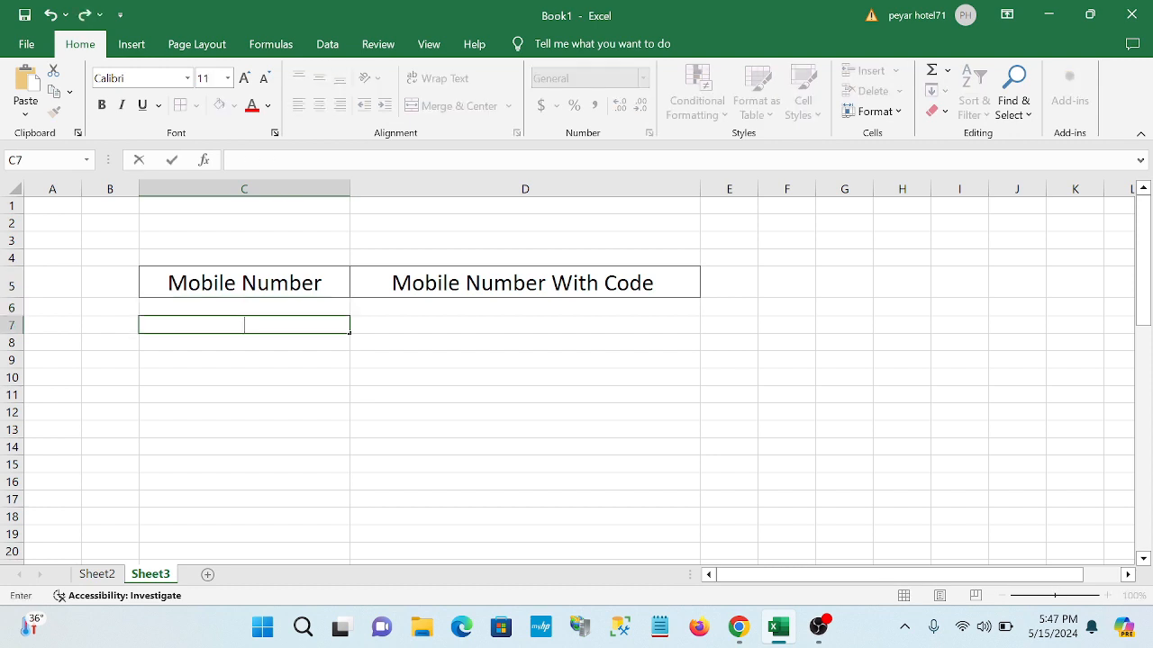
- Enter test values 09 in C7 and 05 in C6, which drop their leading zeros
text(09)
key(Return)
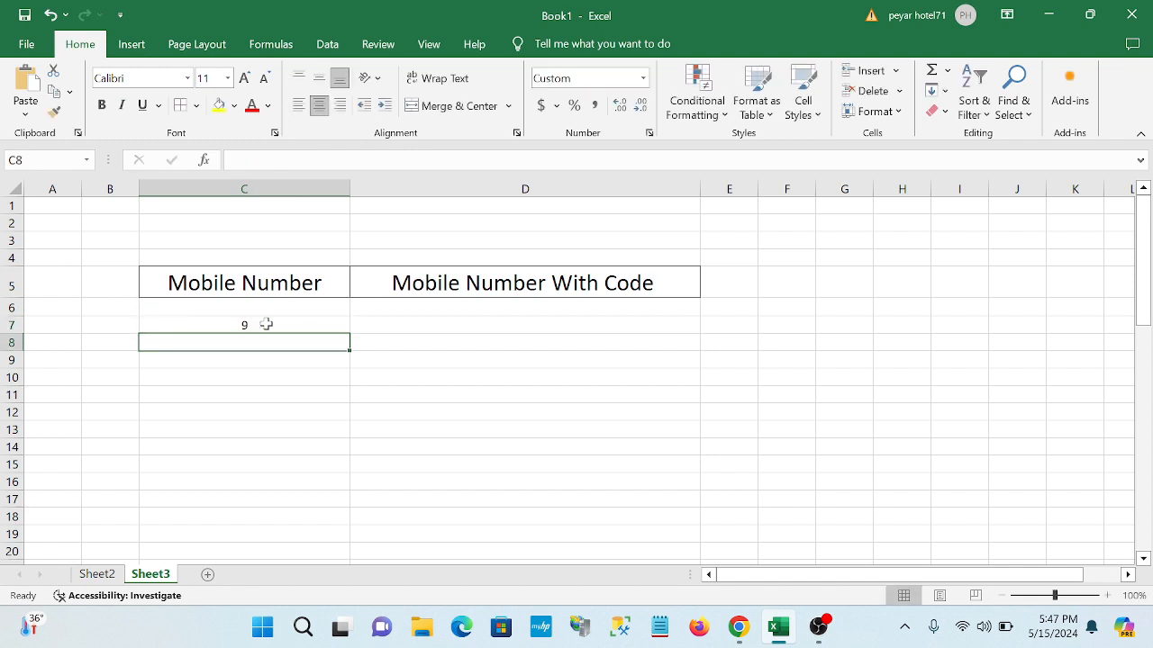
click(264, 311)
text(0)
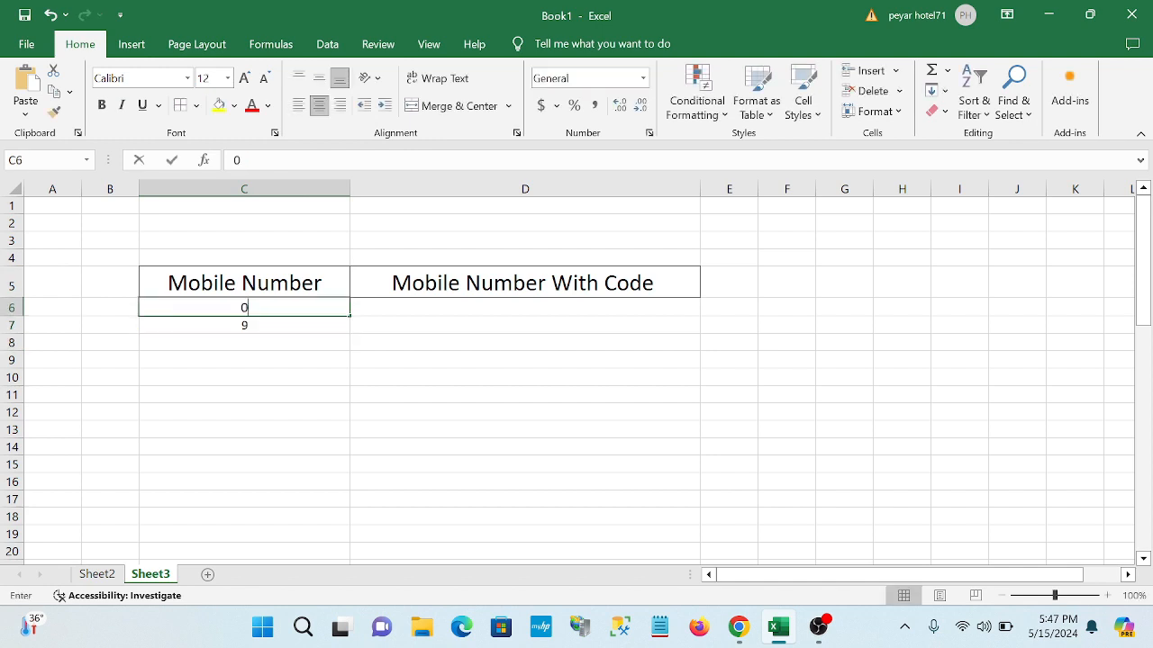
text(5)
key(Return)
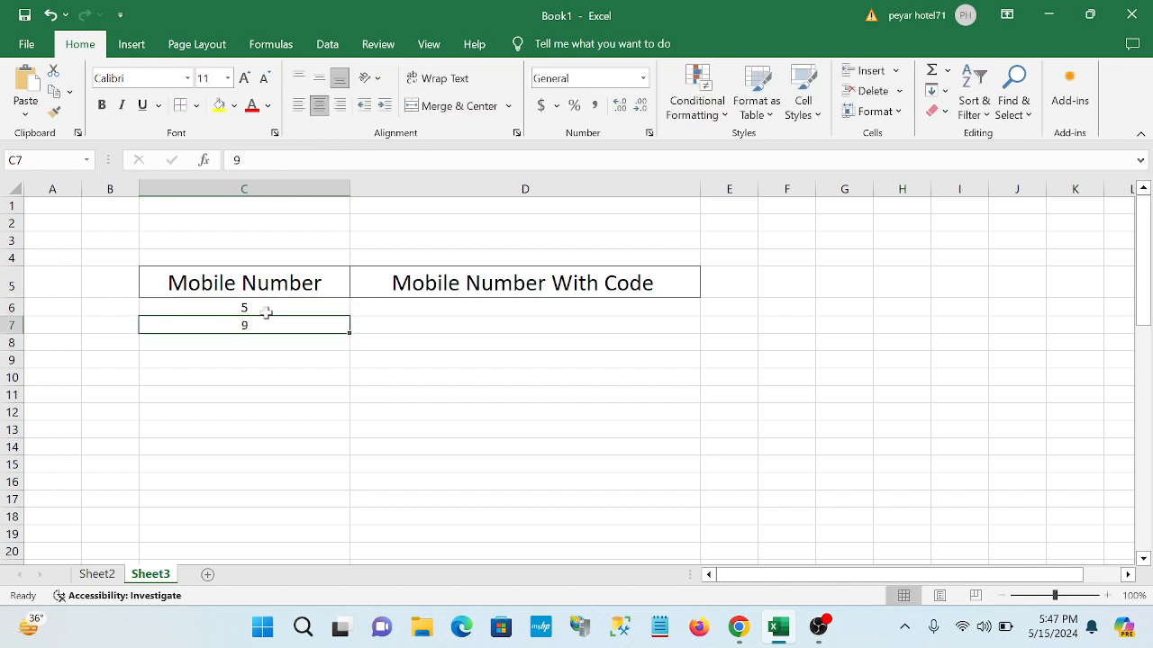
- Delete the test values from C6 and C7
click(264, 308)
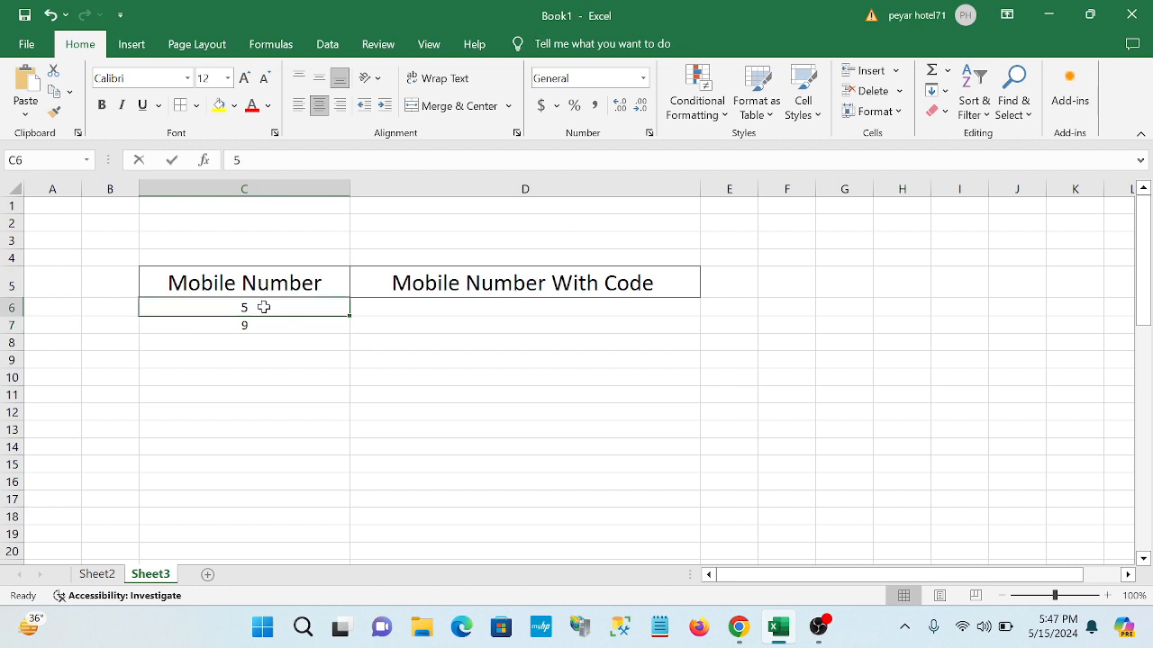
key(BackSpace)
click(250, 326)
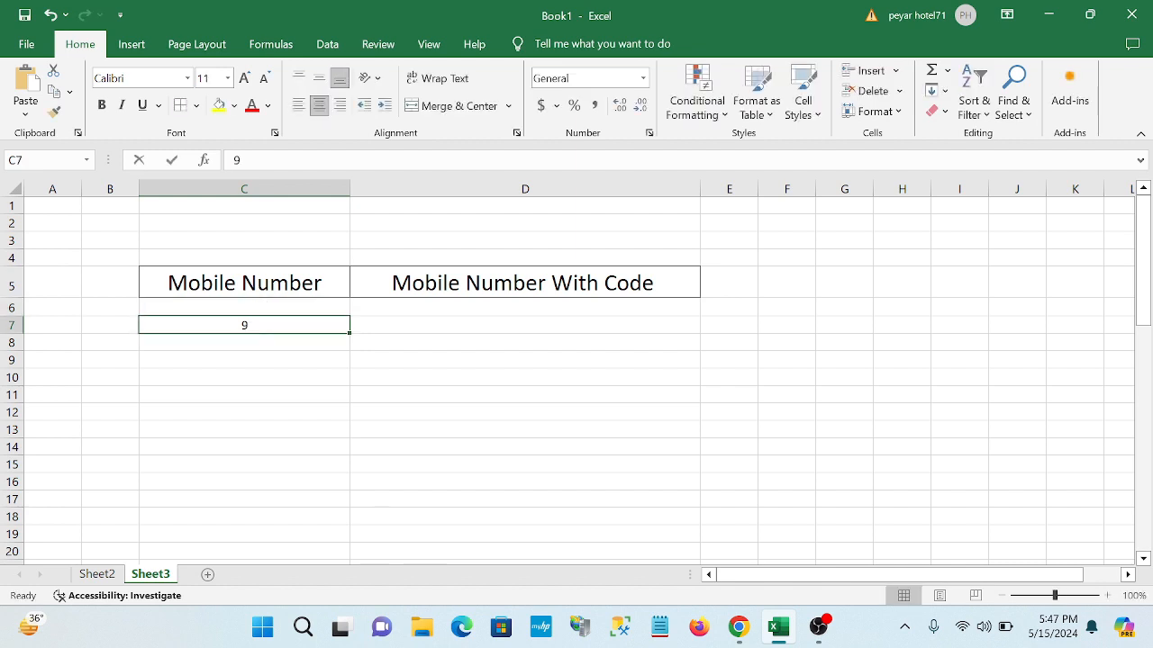
key(BackSpace)
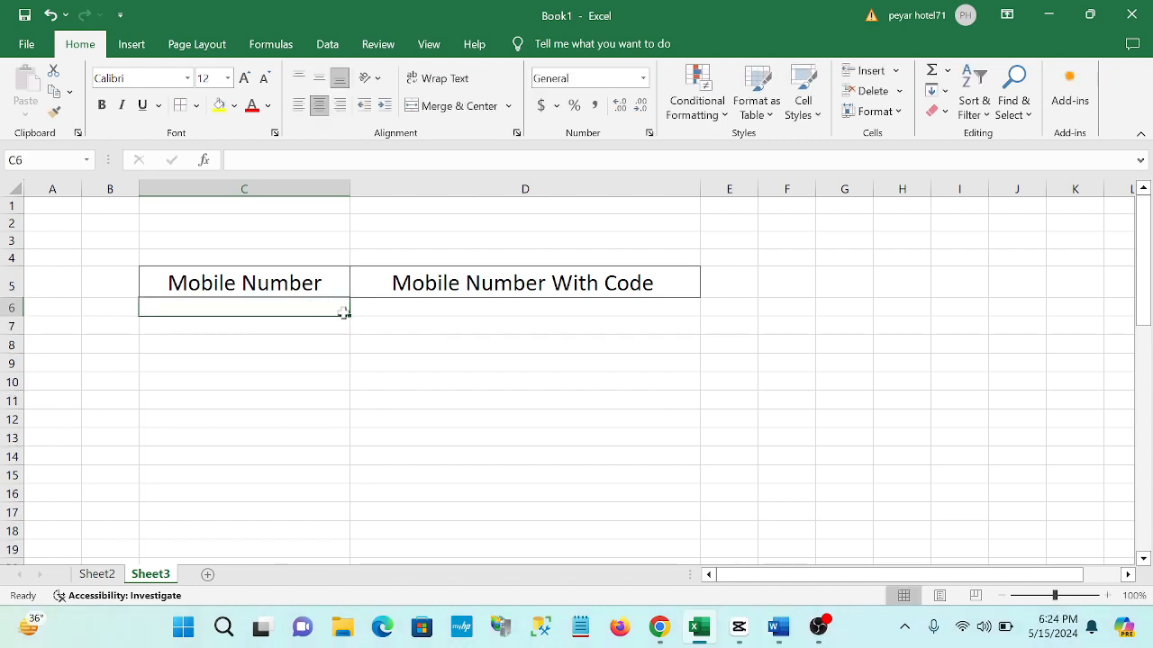
- Apply the custom number format "0"# to cells C6:C18 via Ctrl+1
drag(348, 316, 360, 541)
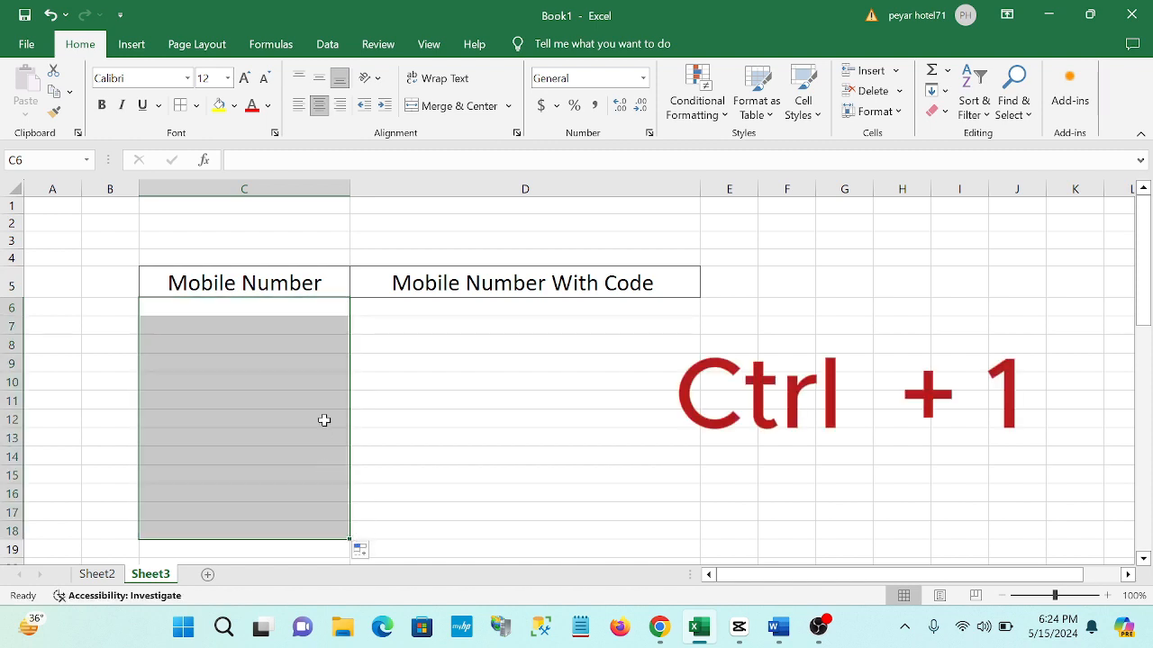
key(ctrl+1)
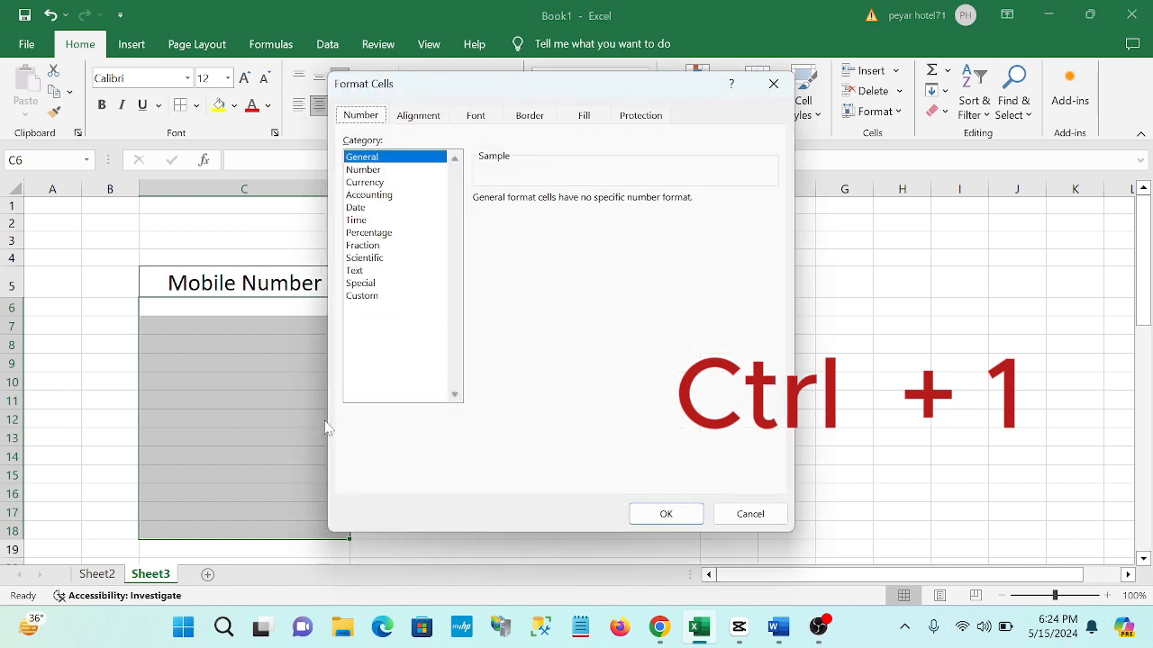
click(369, 296)
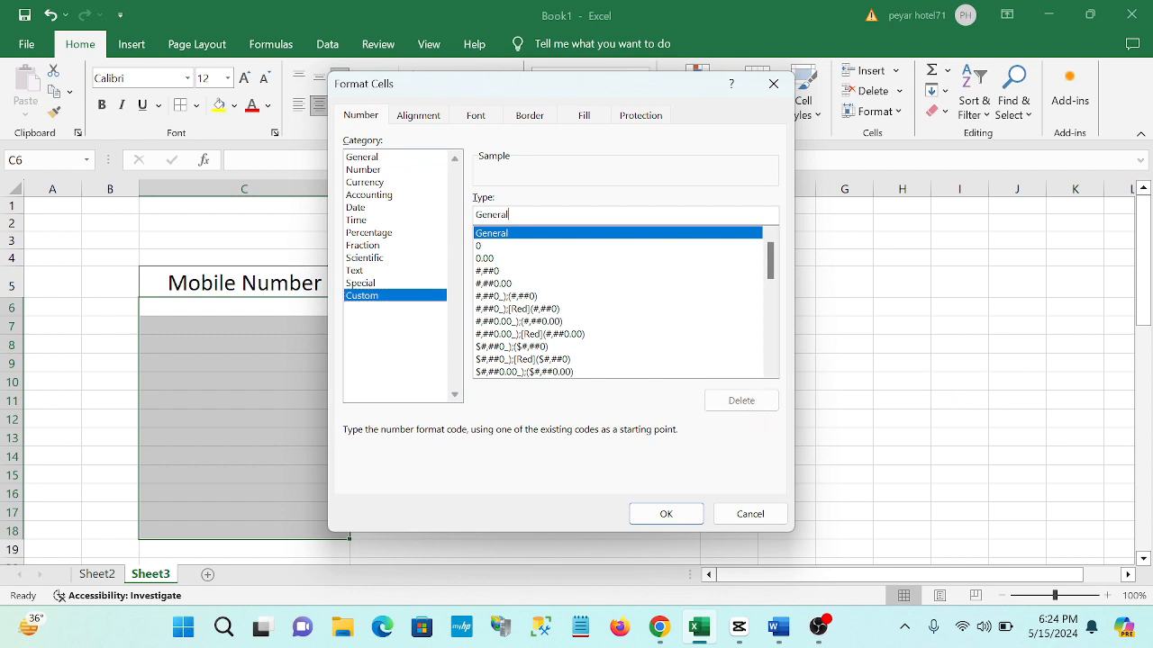
click(507, 214)
key(BackSpace)
key(BackSpace)
key(BackSpace)
key(BackSpace)
key(BackSpace)
key(BackSpace)
key(BackSpace)
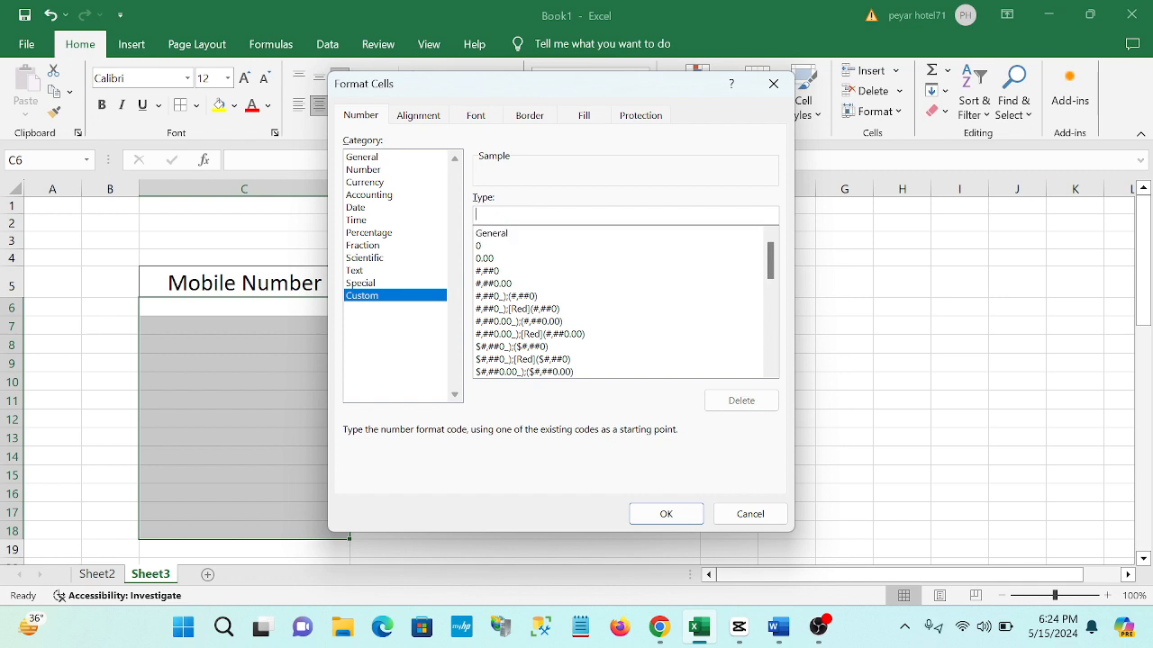
text(")
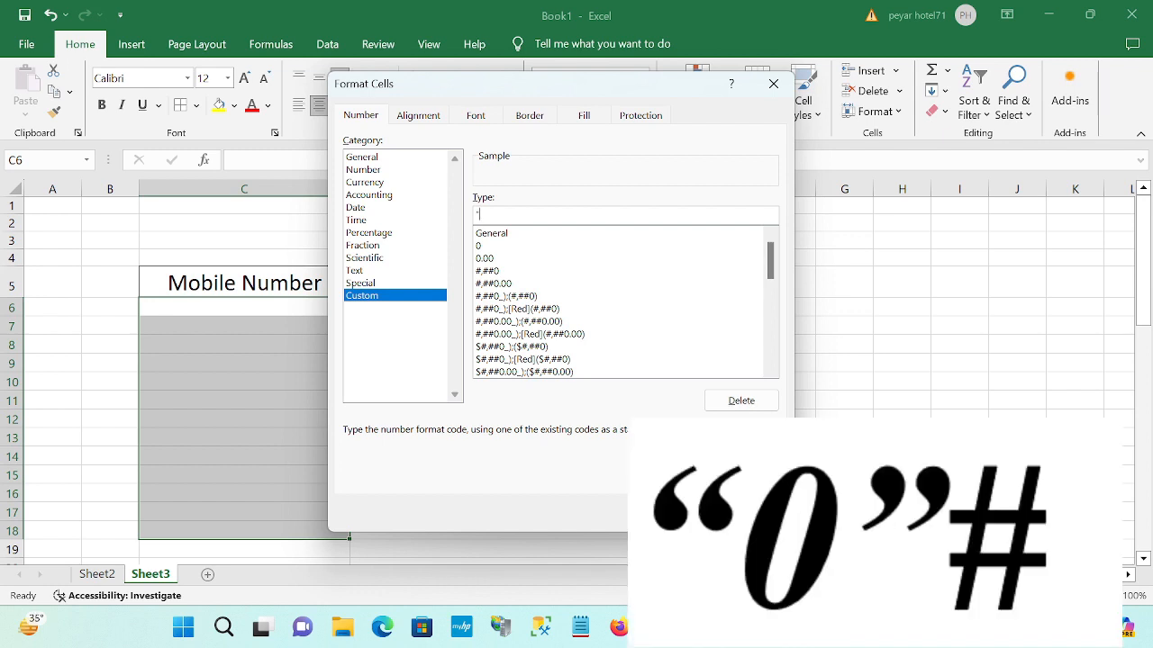
text(0"#)
key(Return)
click(292, 305)
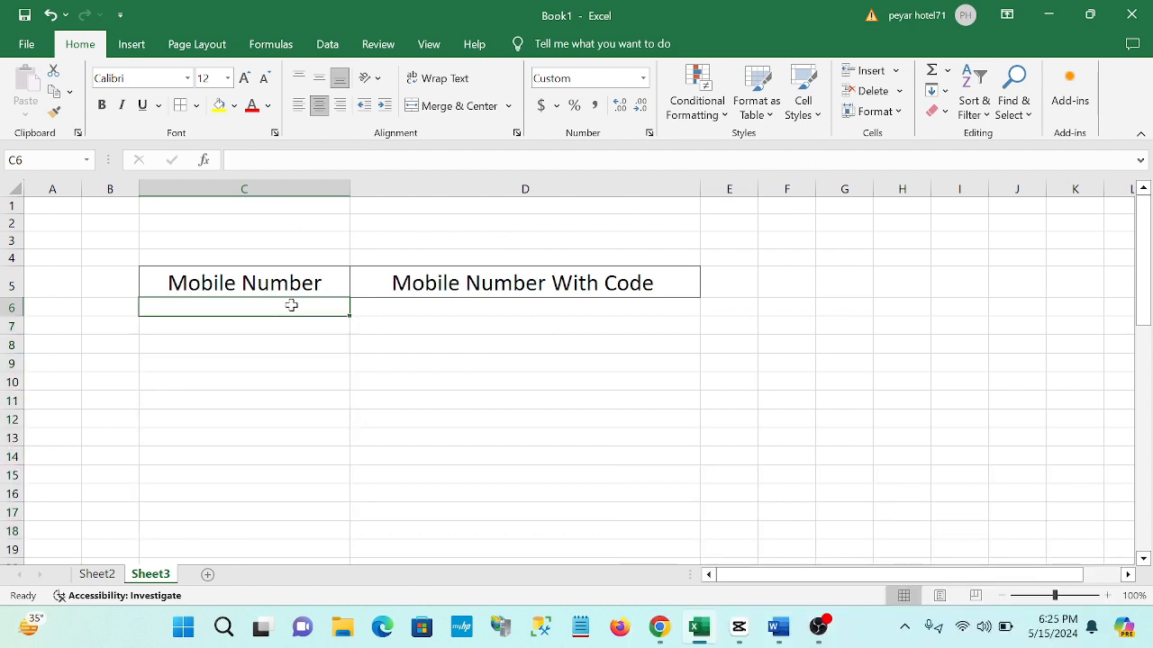
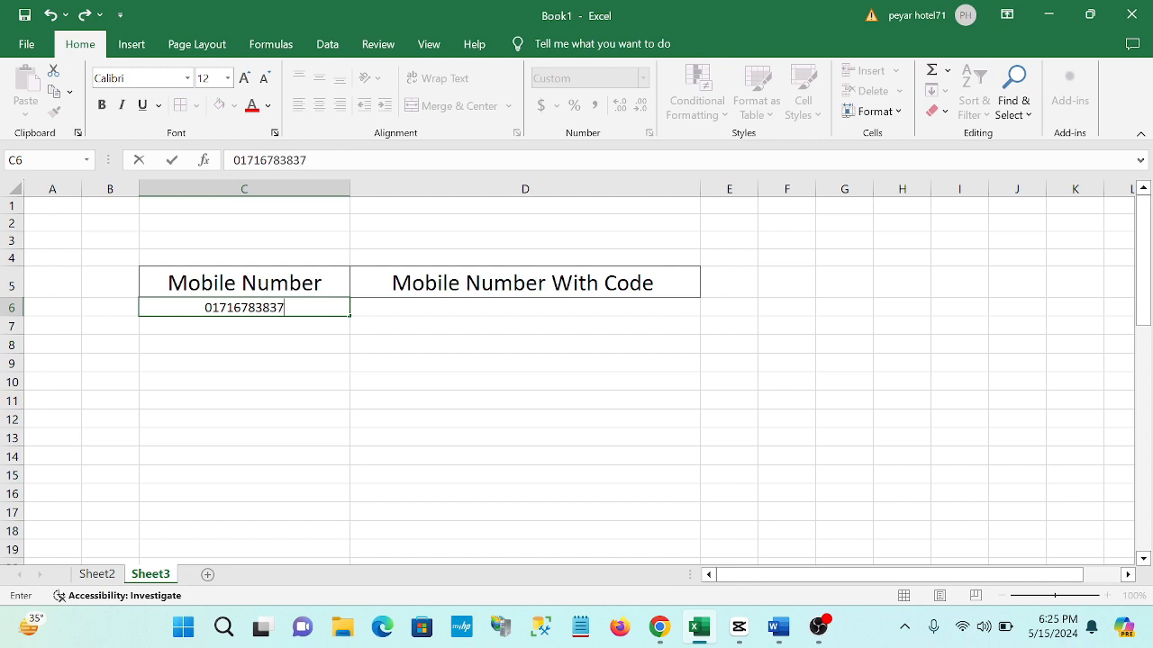
key(Return)
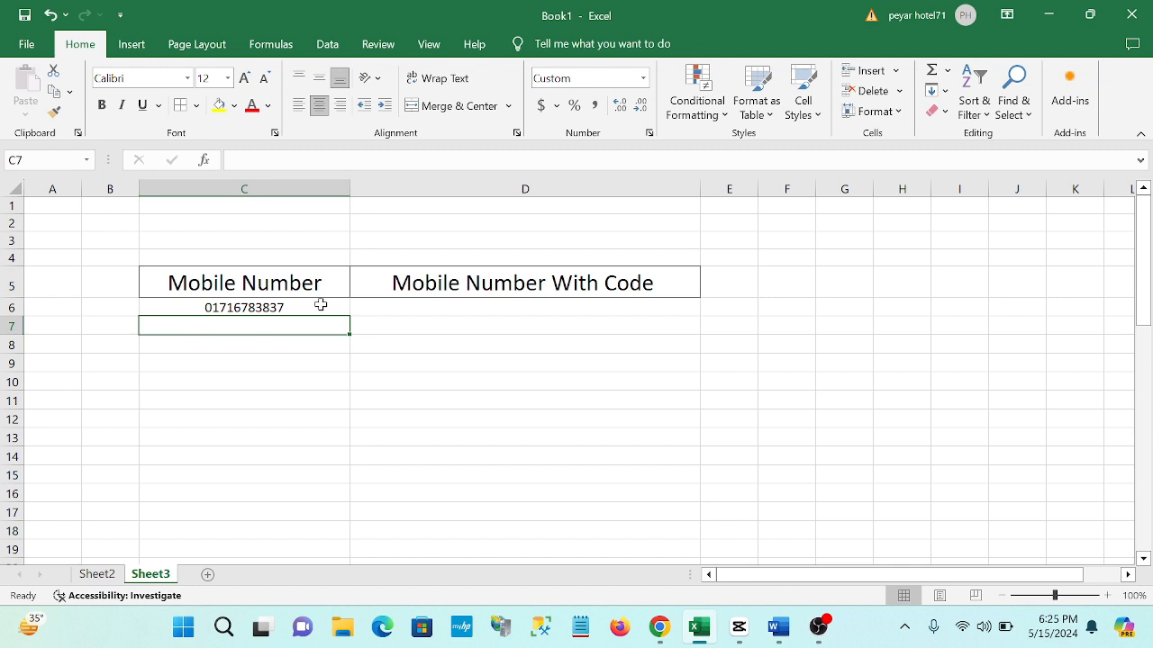
drag(319, 307, 320, 476)
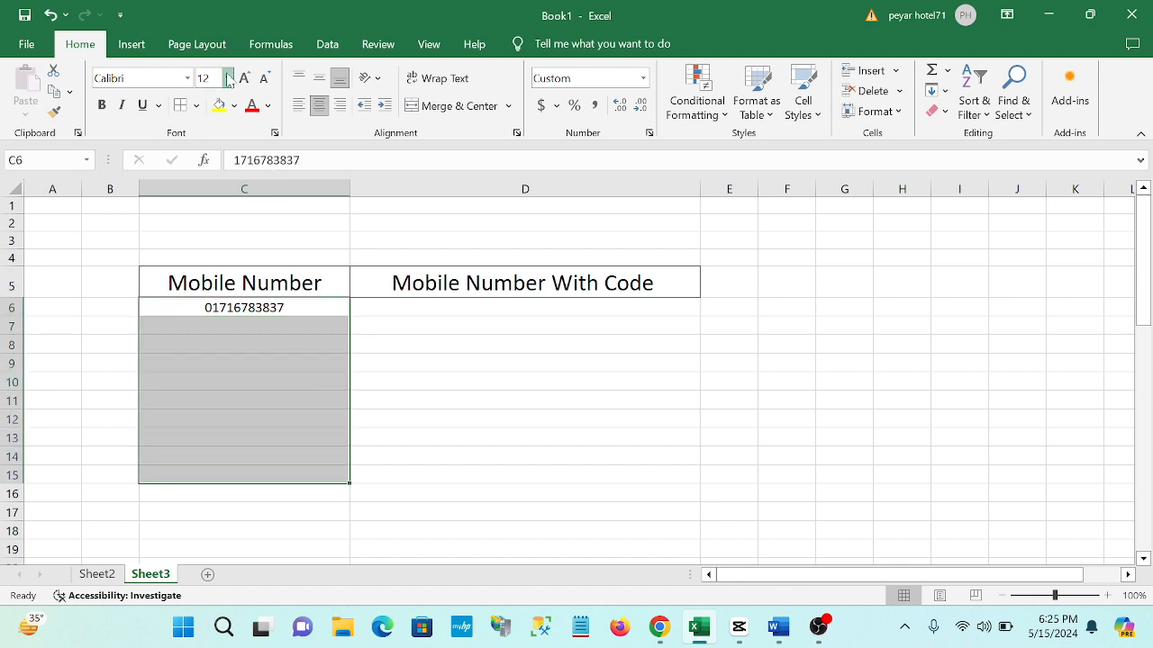
click(228, 79)
click(208, 207)
click(288, 311)
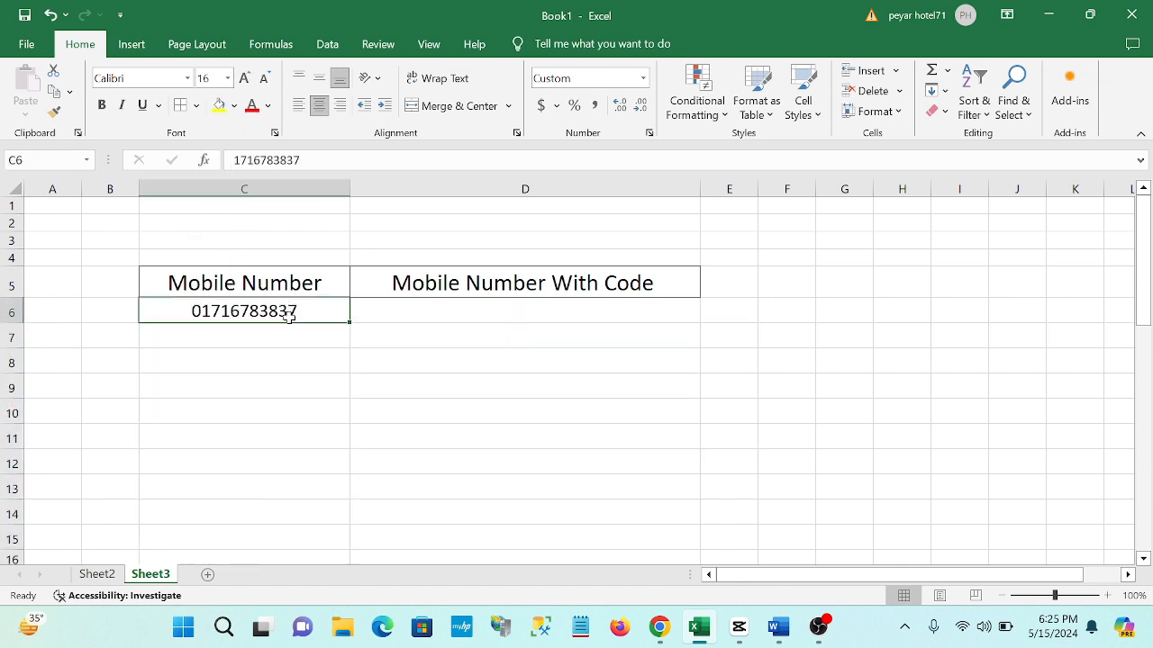
- Enter 09437, 09 and 017535723 into C7, C8 and C9
click(263, 335)
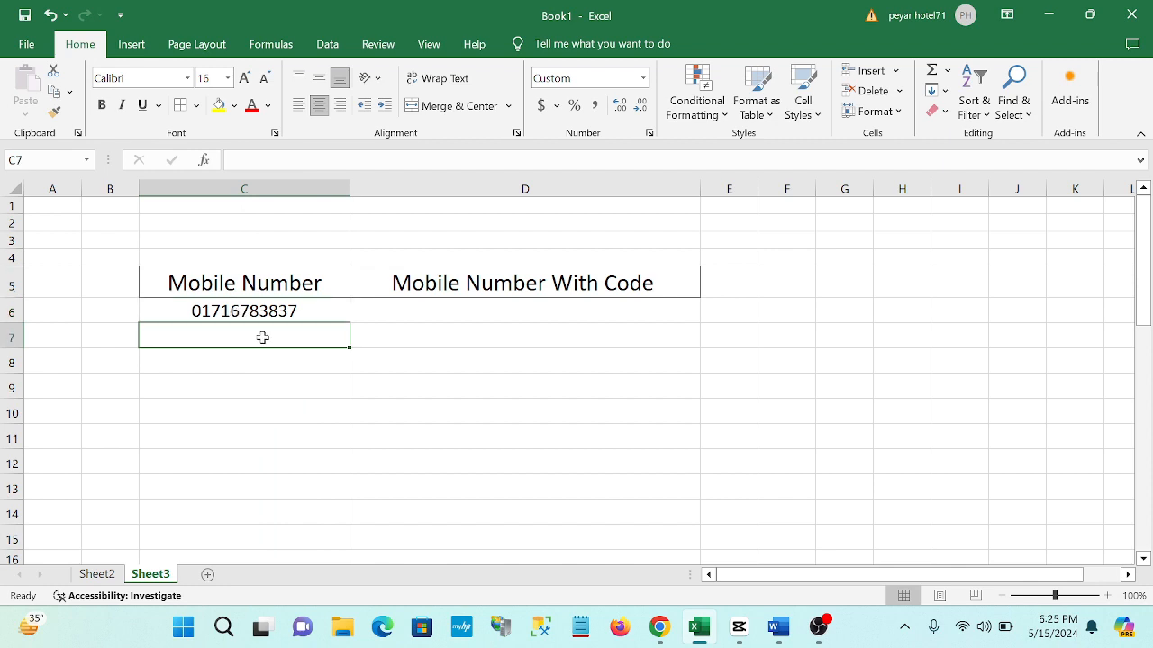
text(09437)
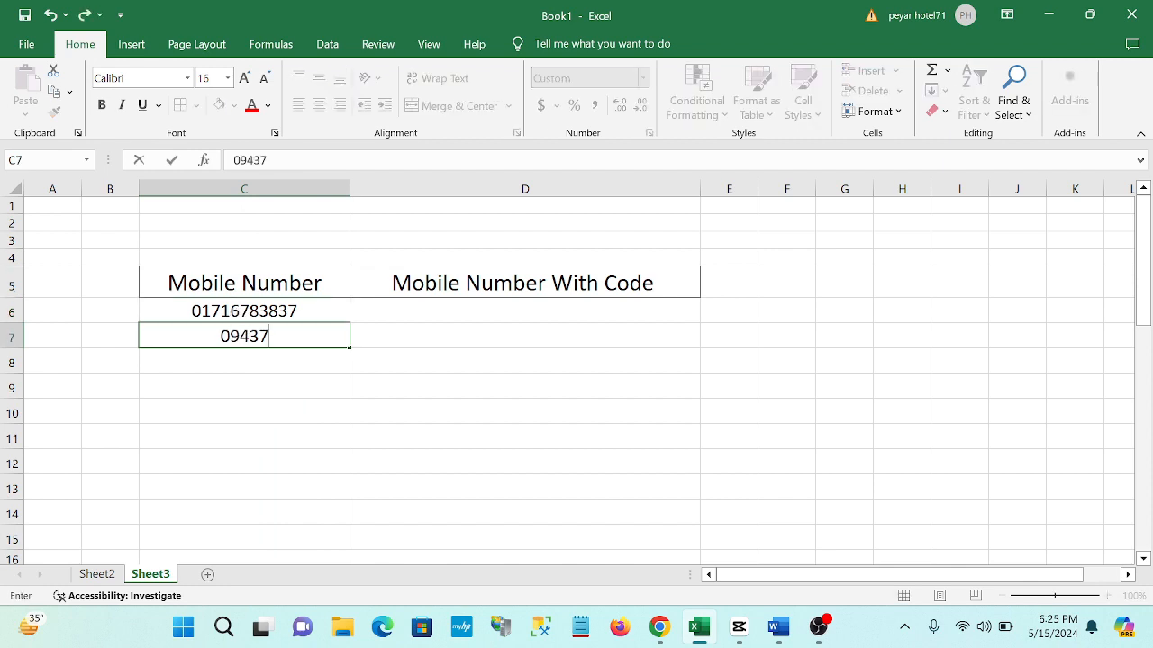
key(Return)
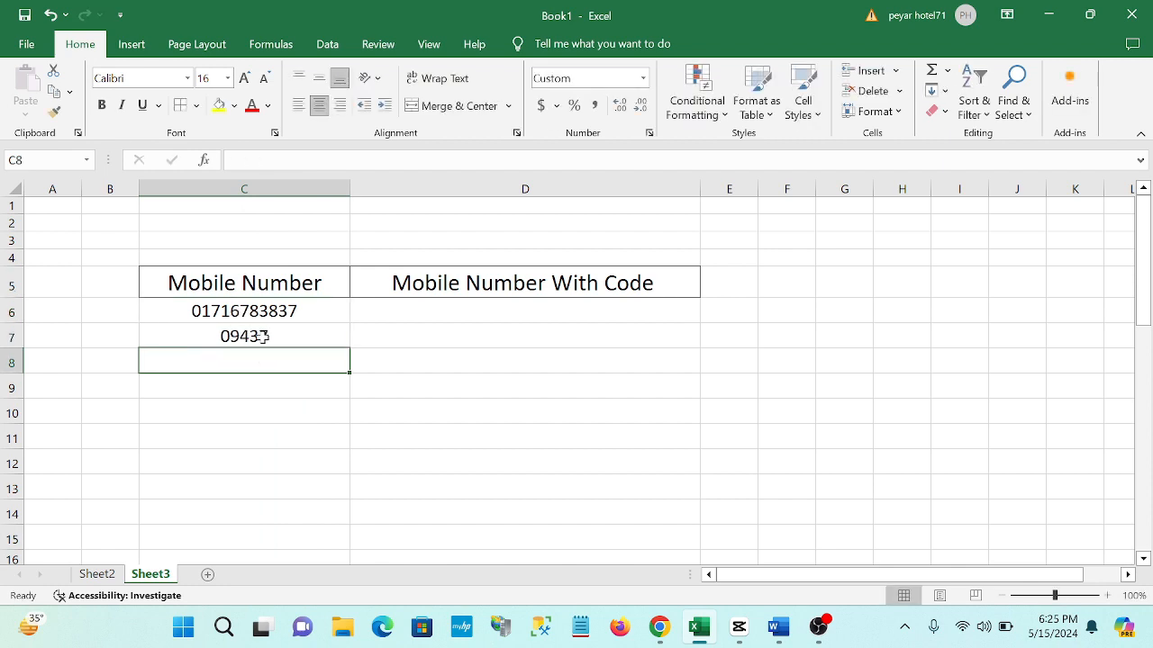
text(09)
key(Return)
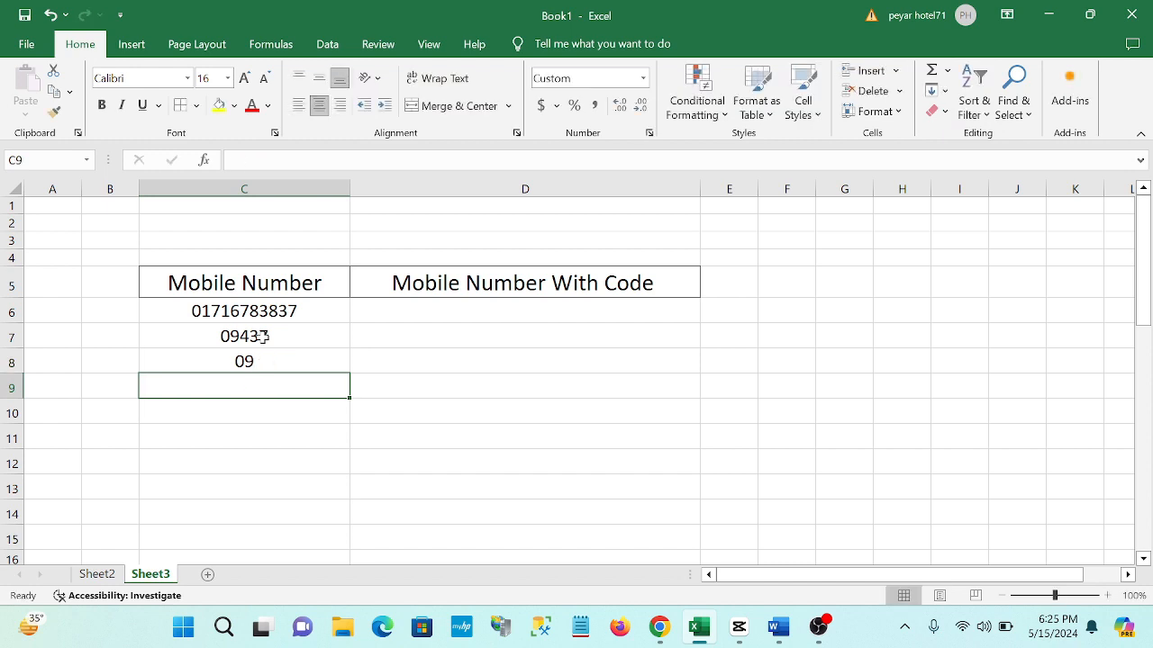
text(0)
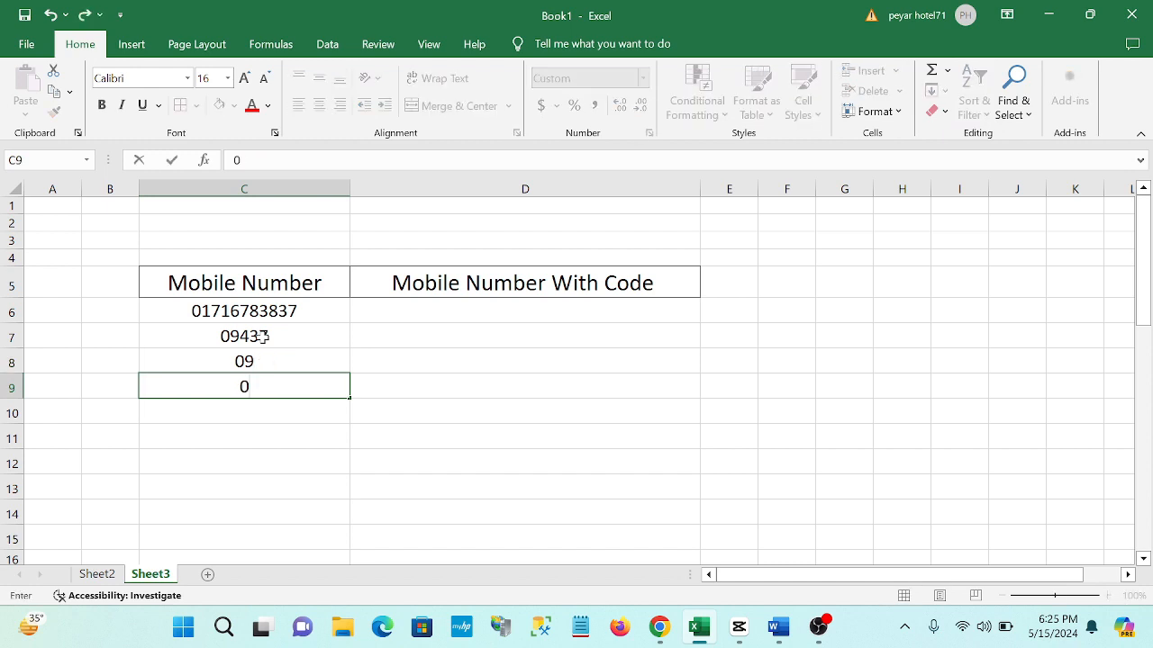
text(17535723)
key(Return)
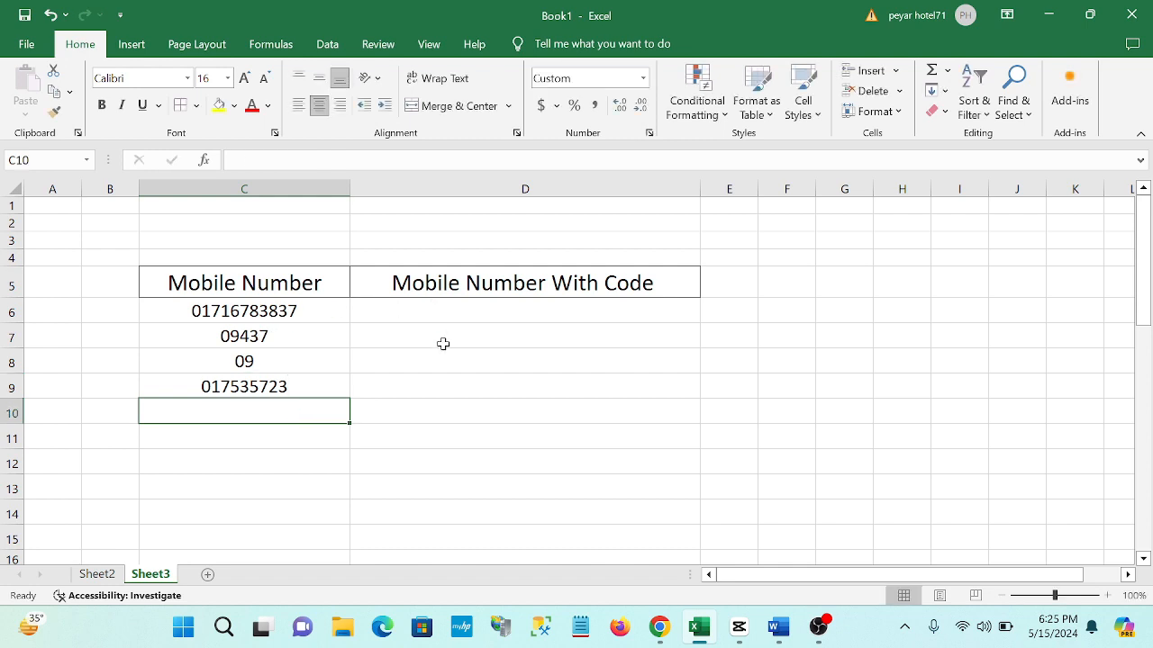
- Select cells D6 to D15 under Mobile Number With Code
click(445, 306)
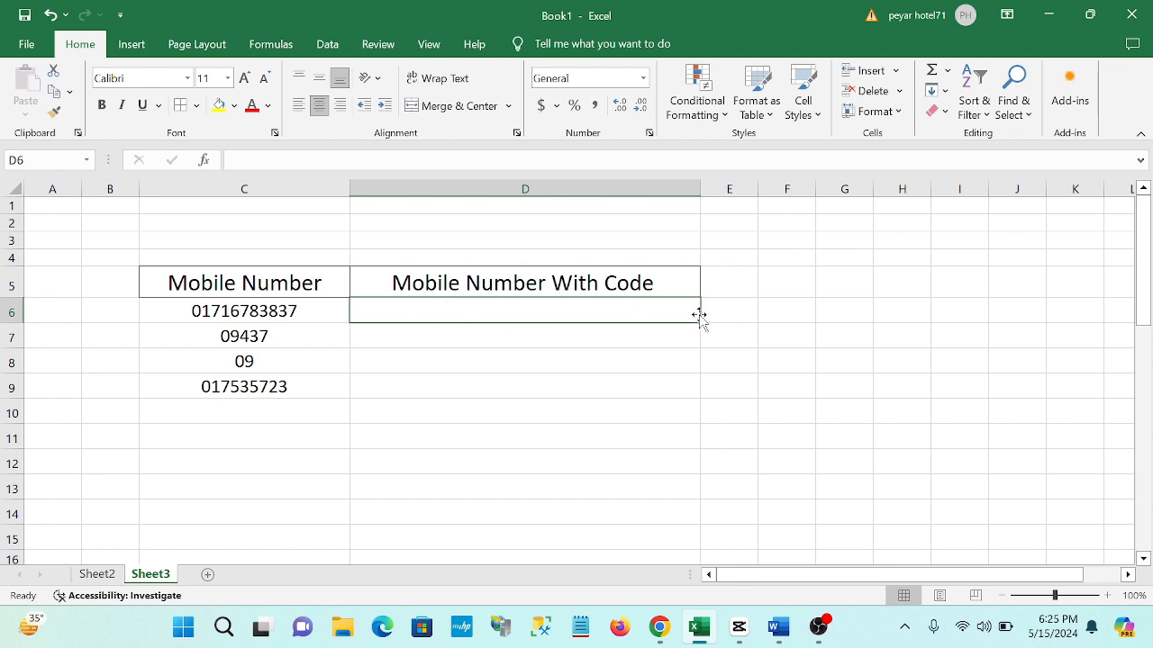
drag(700, 320, 700, 547)
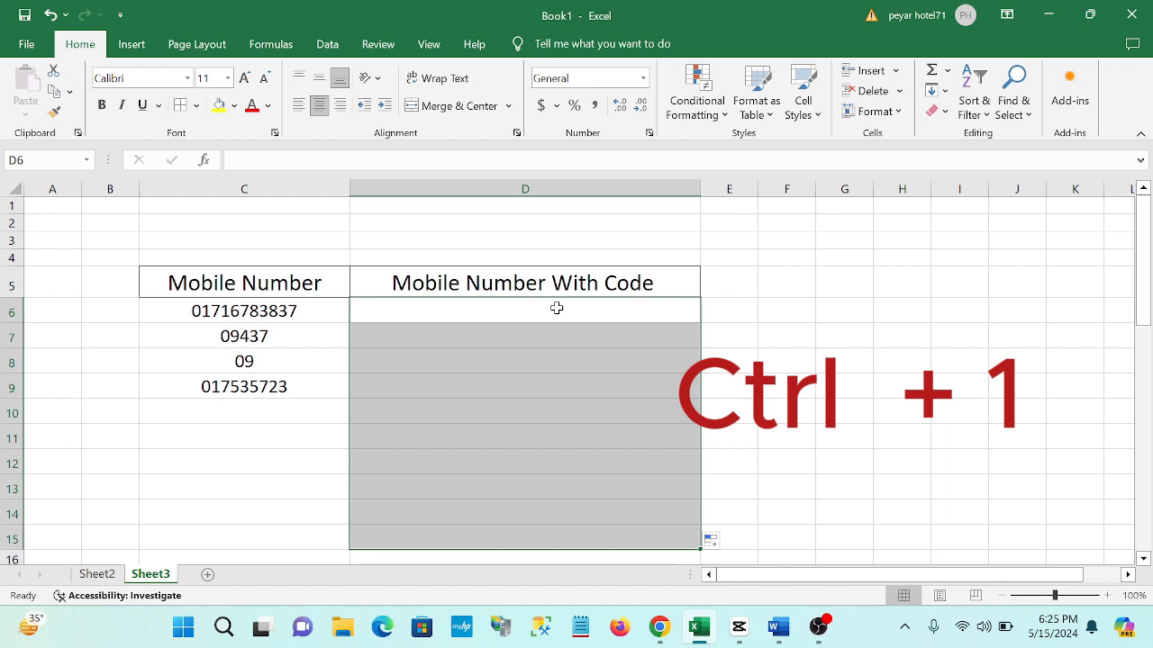
- Replace General with the custom format code +88 "0"# in Format Cells
key(ctrl+1)
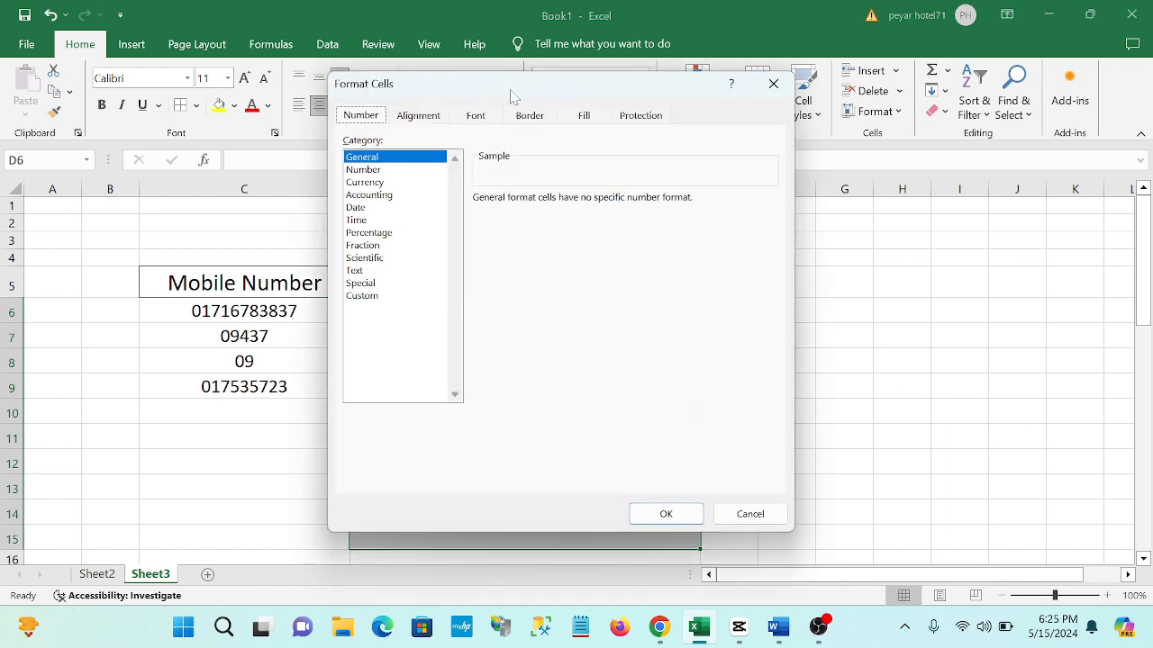
click(369, 297)
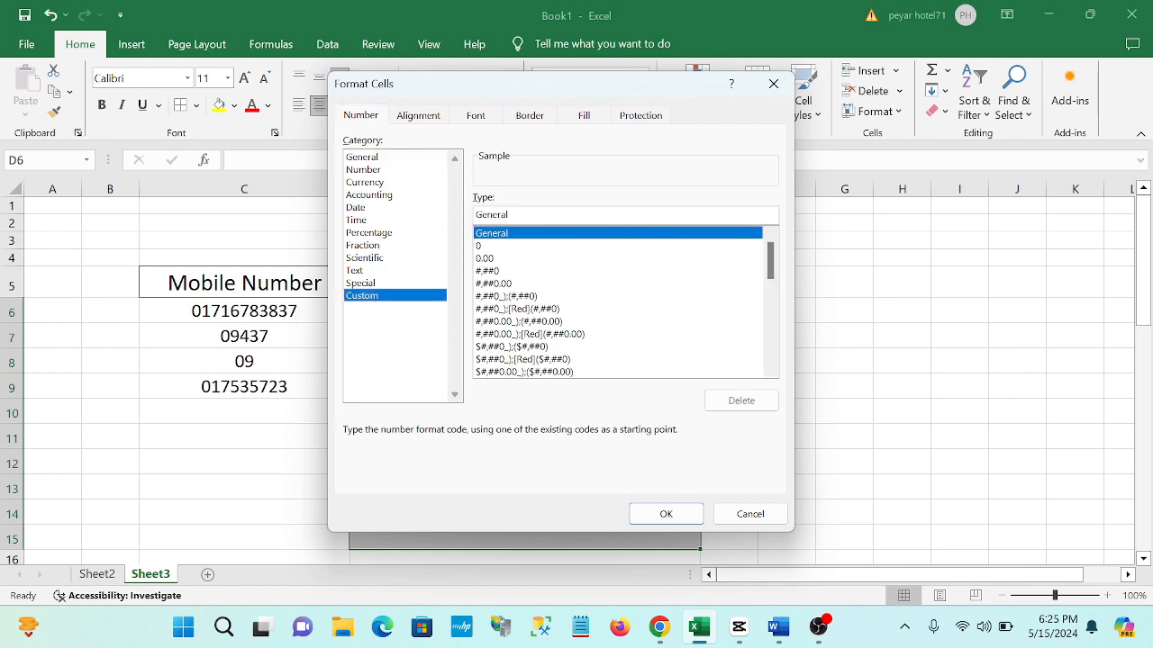
key(BackSpace)
key(BackSpace)
key(BackSpace)
key(BackSpace)
key(BackSpace)
key(BackSpace)
key(BackSpace)
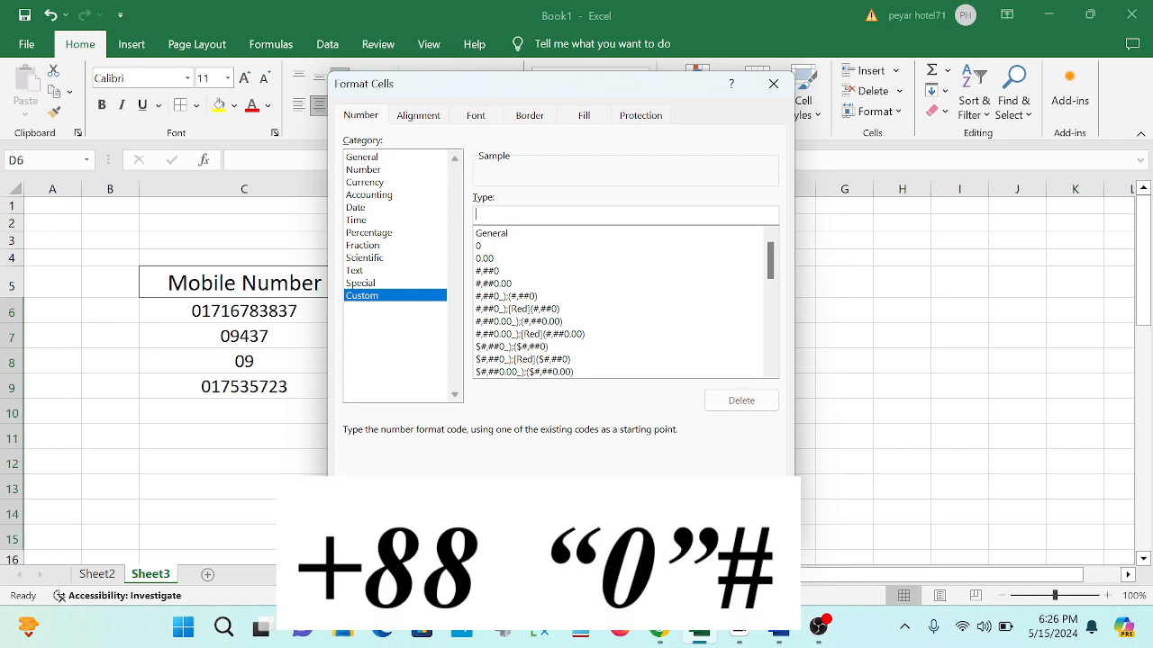
text(+88 "0")
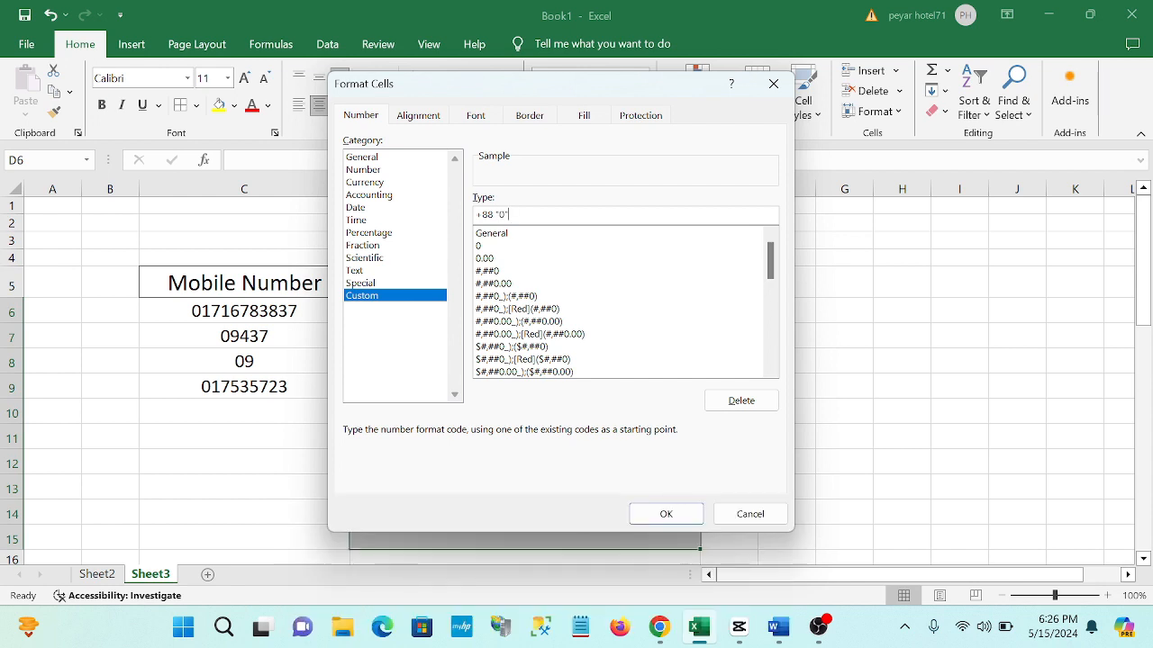
text(#)
- Apply the +88 format and set D6:D15 to font size 20
click(667, 513)
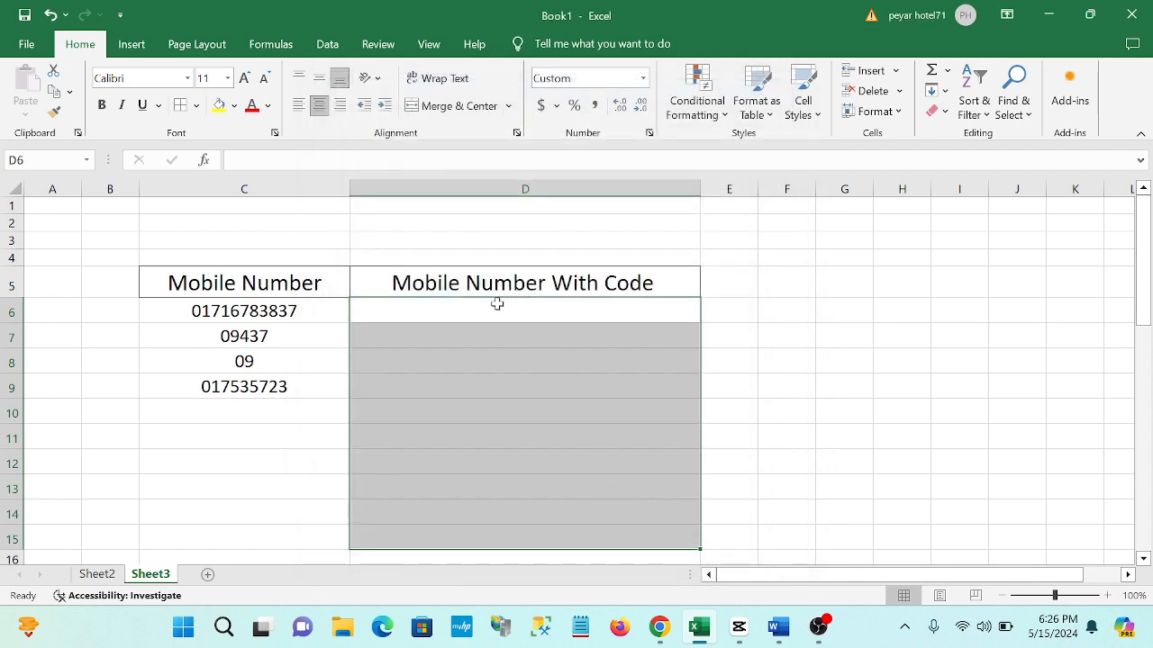
click(486, 307)
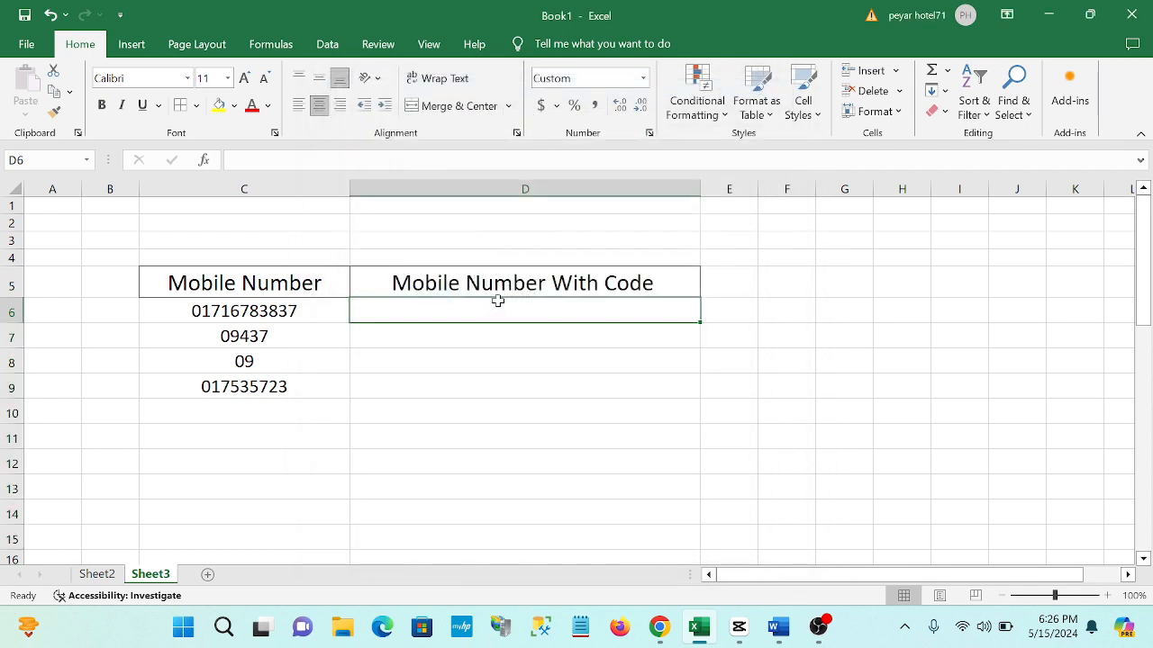
drag(639, 306, 676, 536)
click(228, 78)
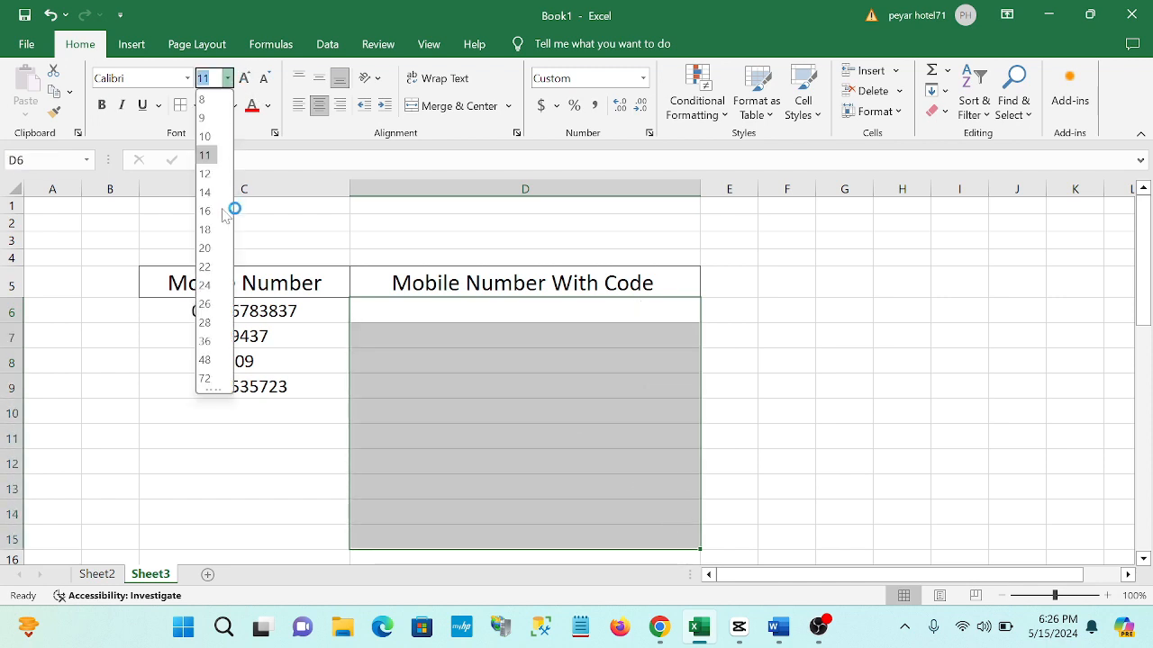
click(206, 233)
- Enter 016154776, 07763783 and 09746633 into D6, D7 and D8
click(447, 317)
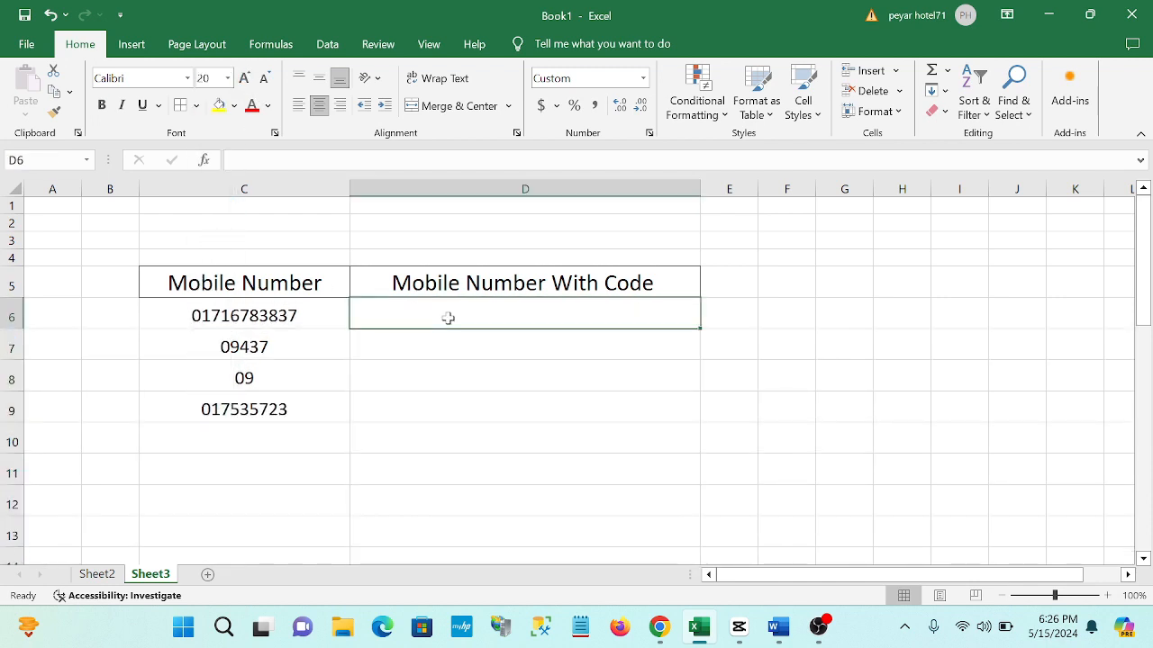
text(0161)
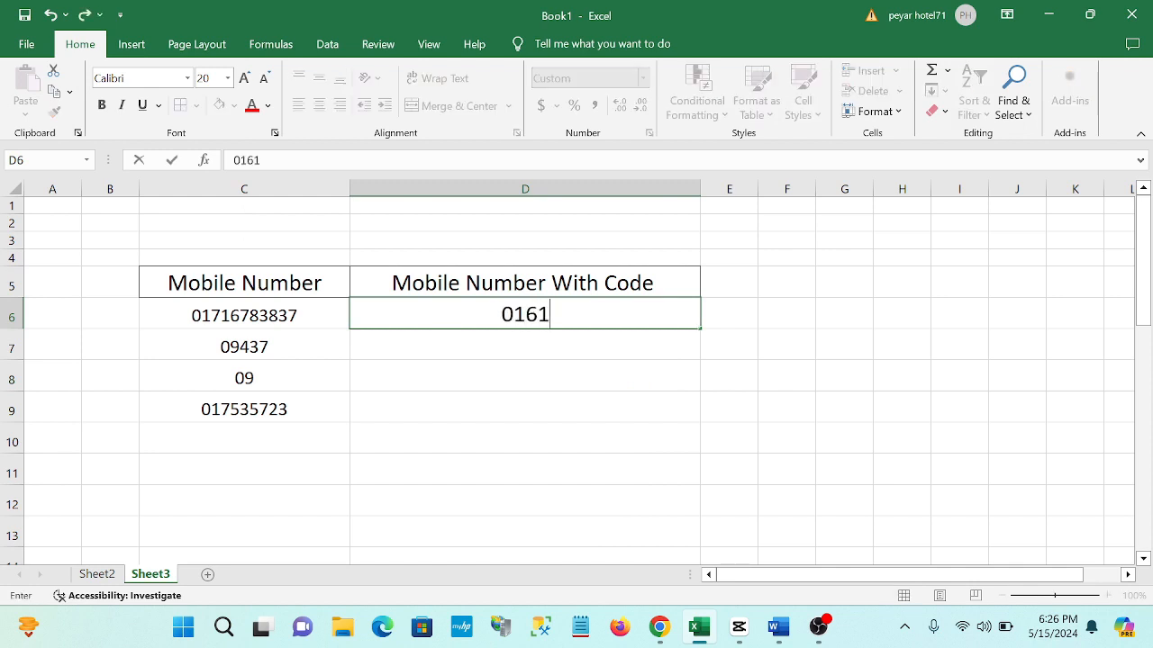
text(54776)
key(Return)
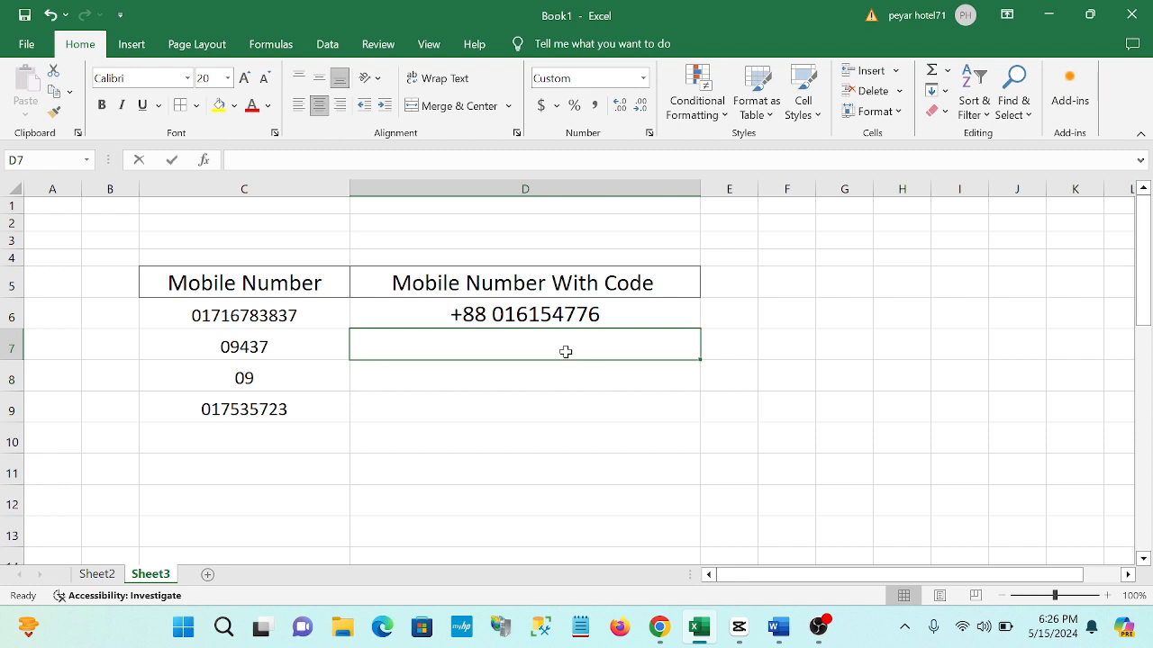
text(07763783)
key(Return)
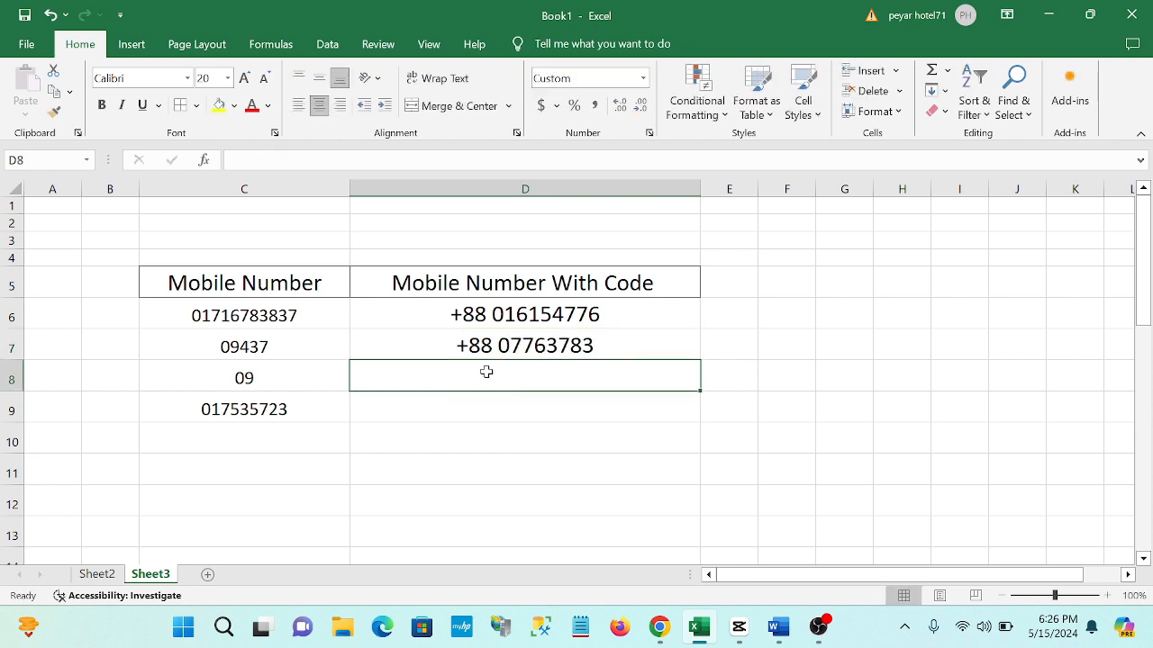
text(09746633)
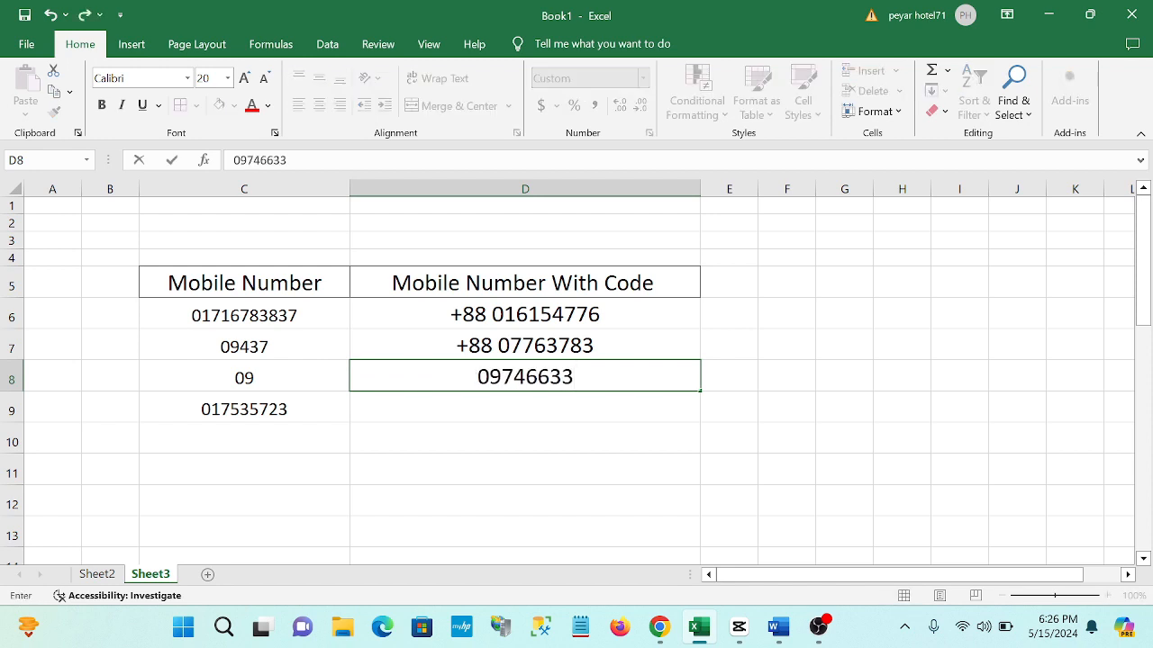
key(Return)
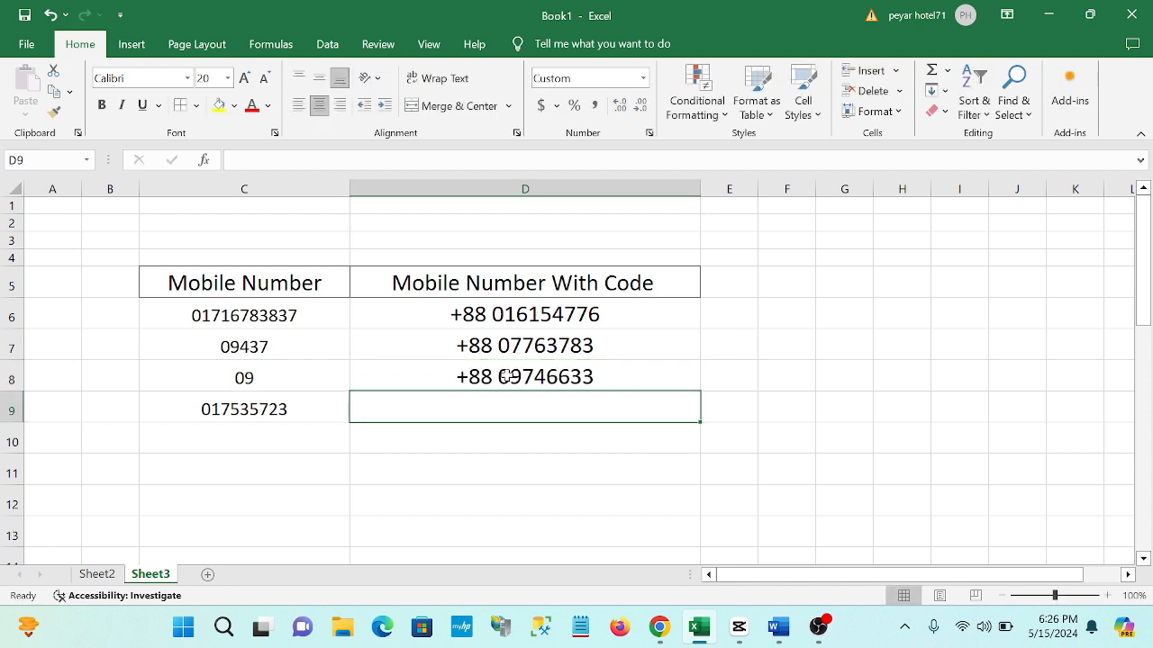